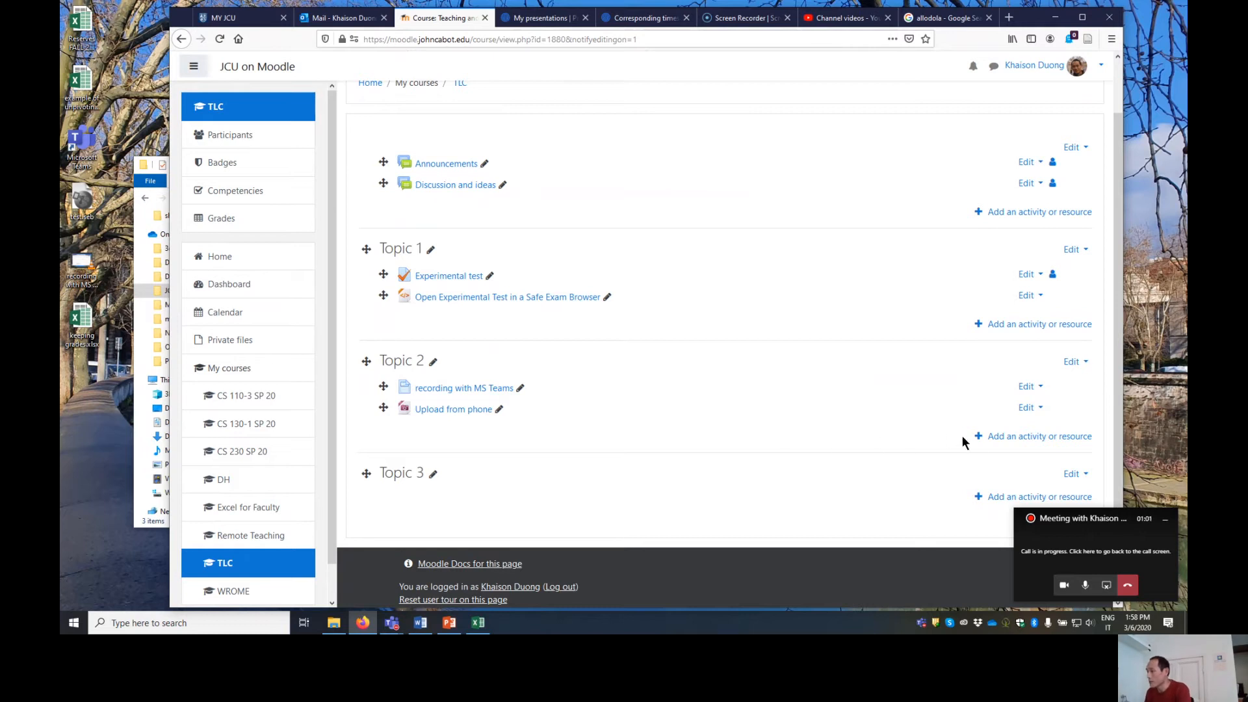
- Add a Quiz activity to Topic 2 of the course
{"action": "left_click", "coordinate": [1012, 439]}
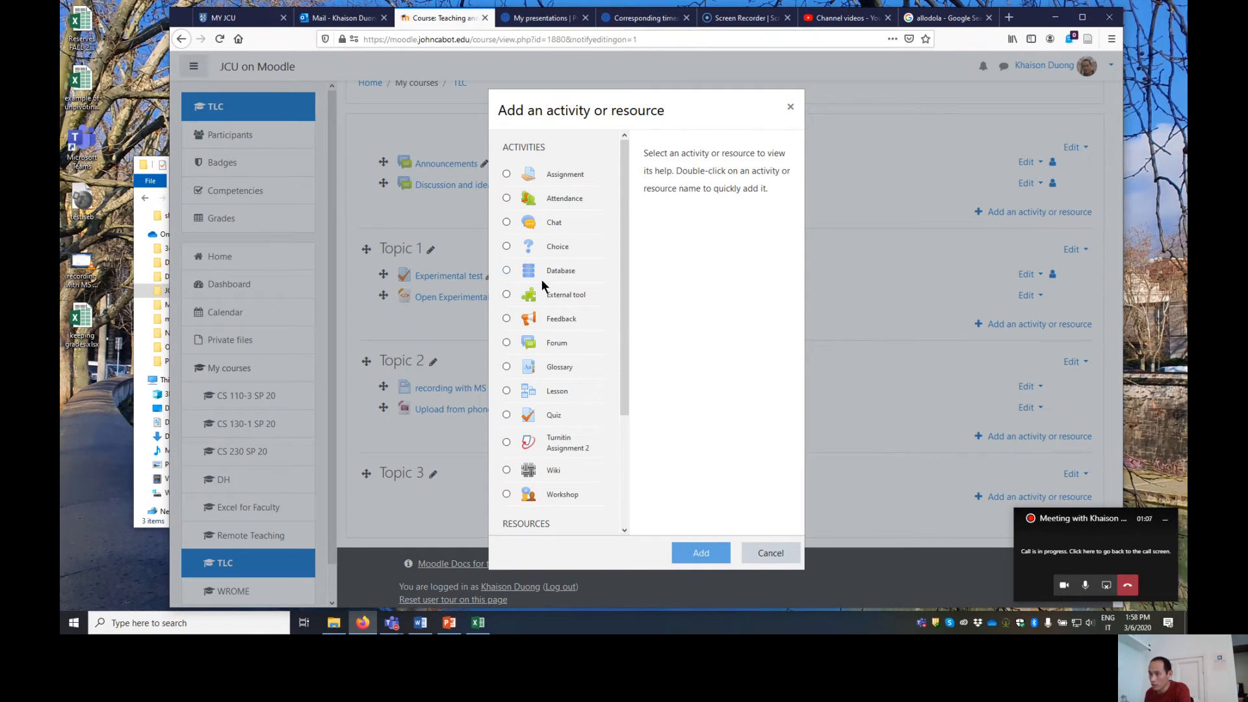
{"action": "left_click", "coordinate": [507, 415]}
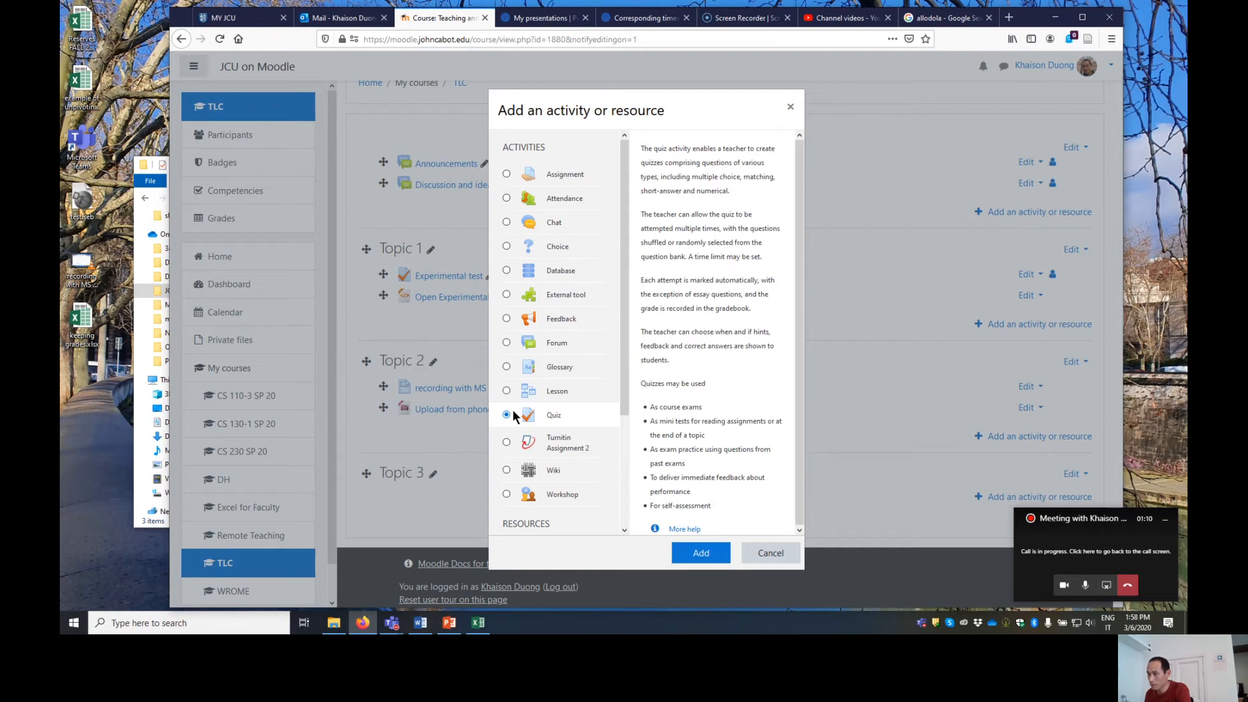
{"action": "left_click", "coordinate": [703, 554]}
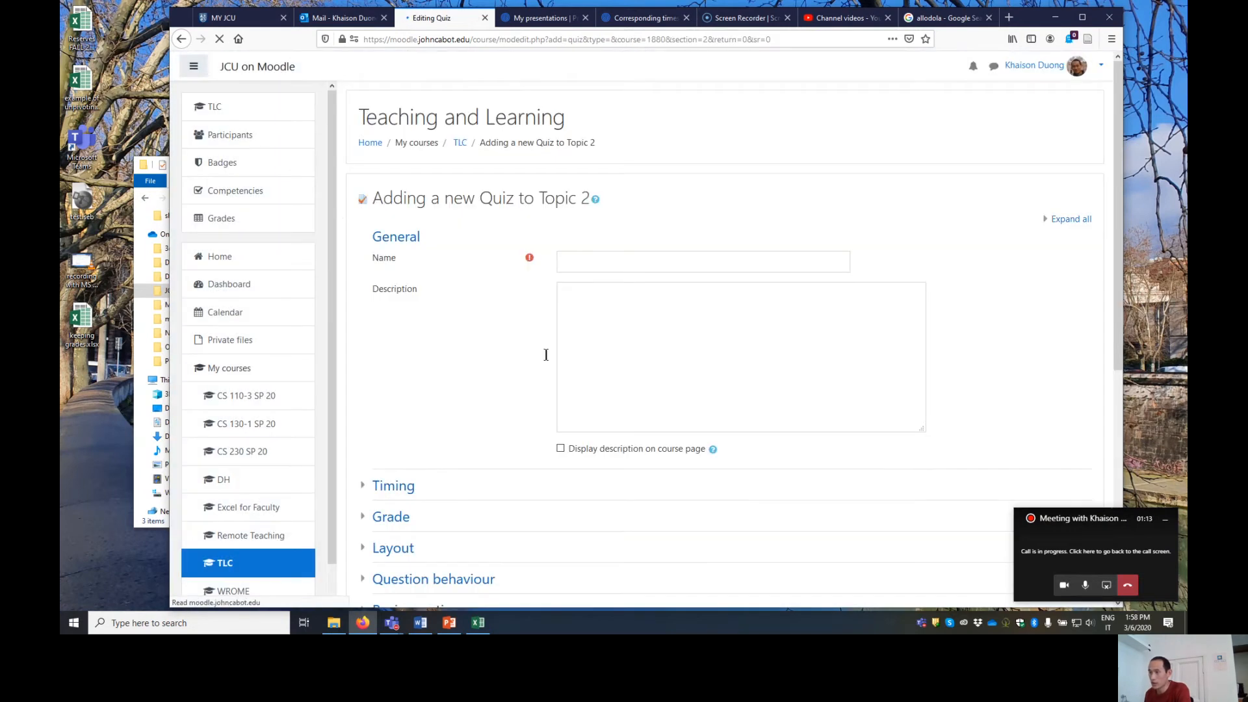
- Name the new quiz "cs midterm"
{"action": "left_click", "coordinate": [588, 260]}
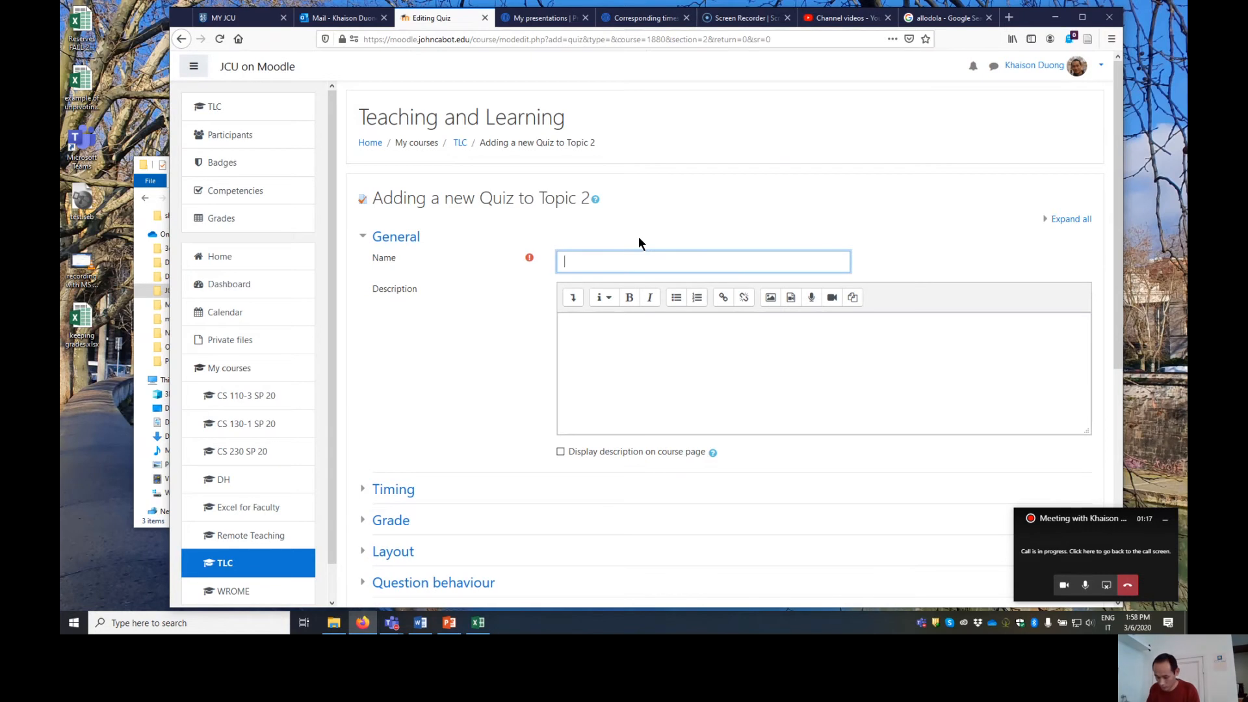
{"action": "type", "text": "cs mi"}
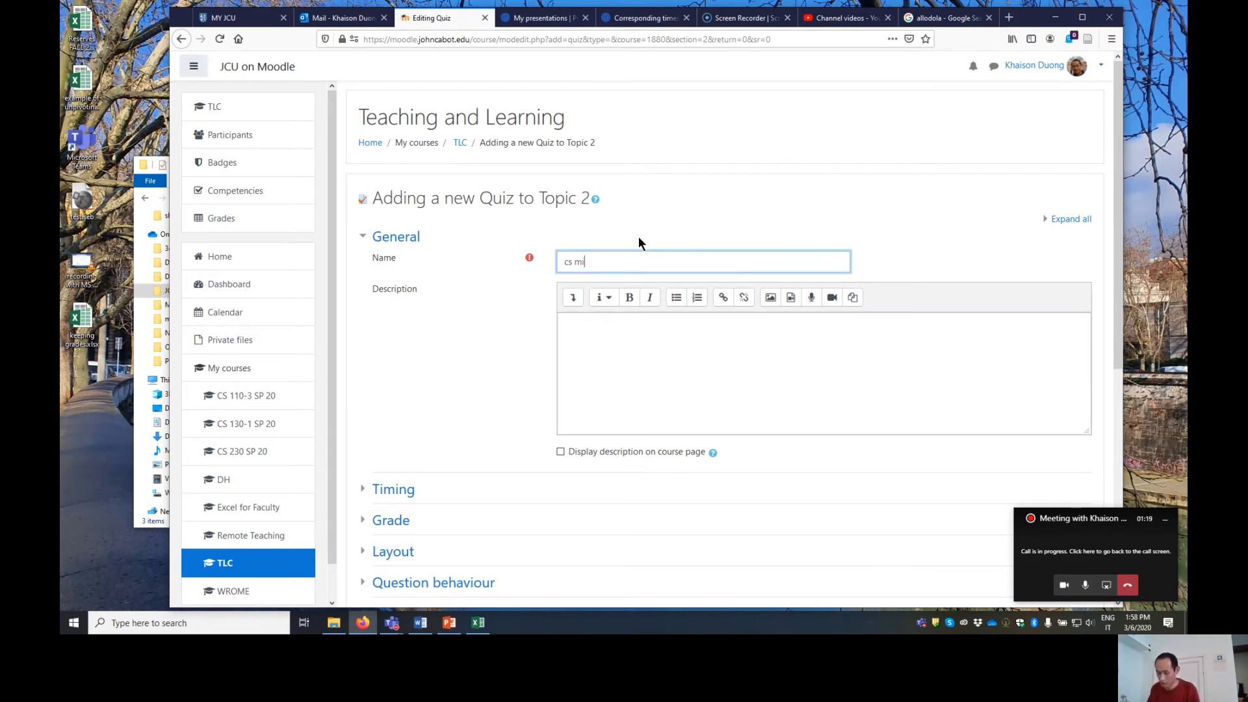
{"action": "type", "text": "dtr"}
- Enable a quiz time limit of 75 minutes and review the choices for what happens when time expires
{"action": "scroll", "coordinate": [450, 287], "scroll_direction": "down", "scroll_amount": 3}
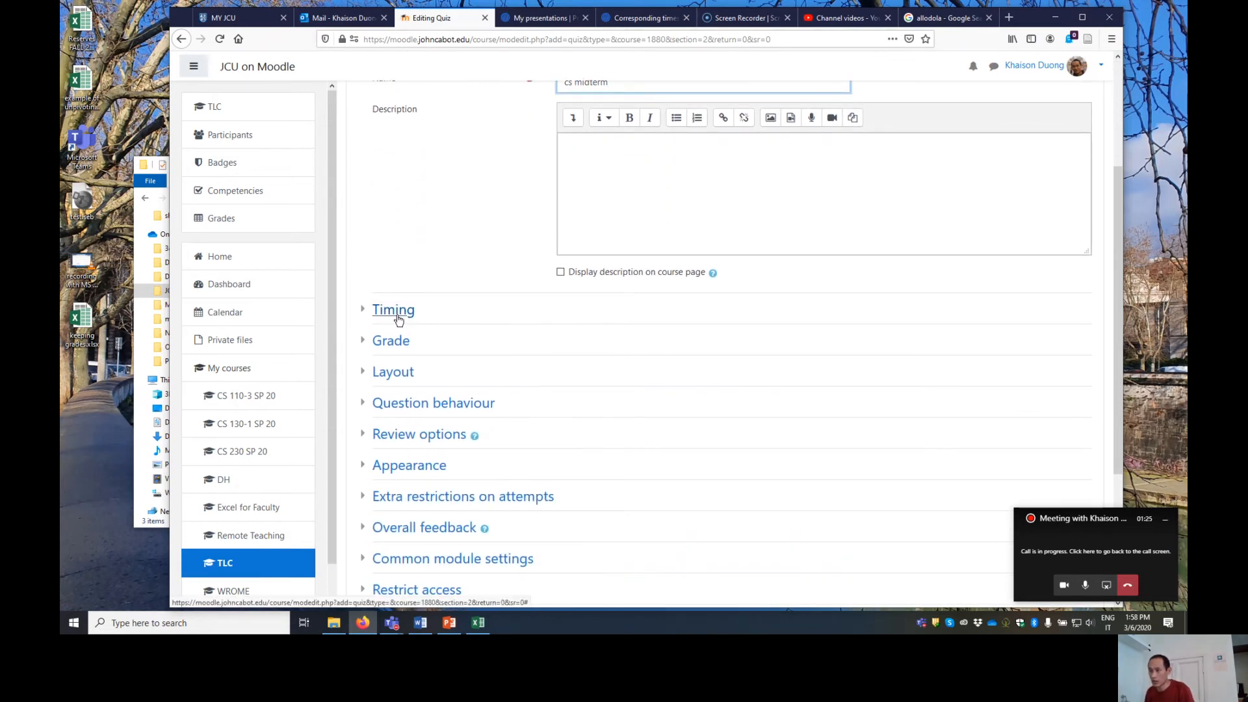
{"action": "left_click", "coordinate": [399, 318]}
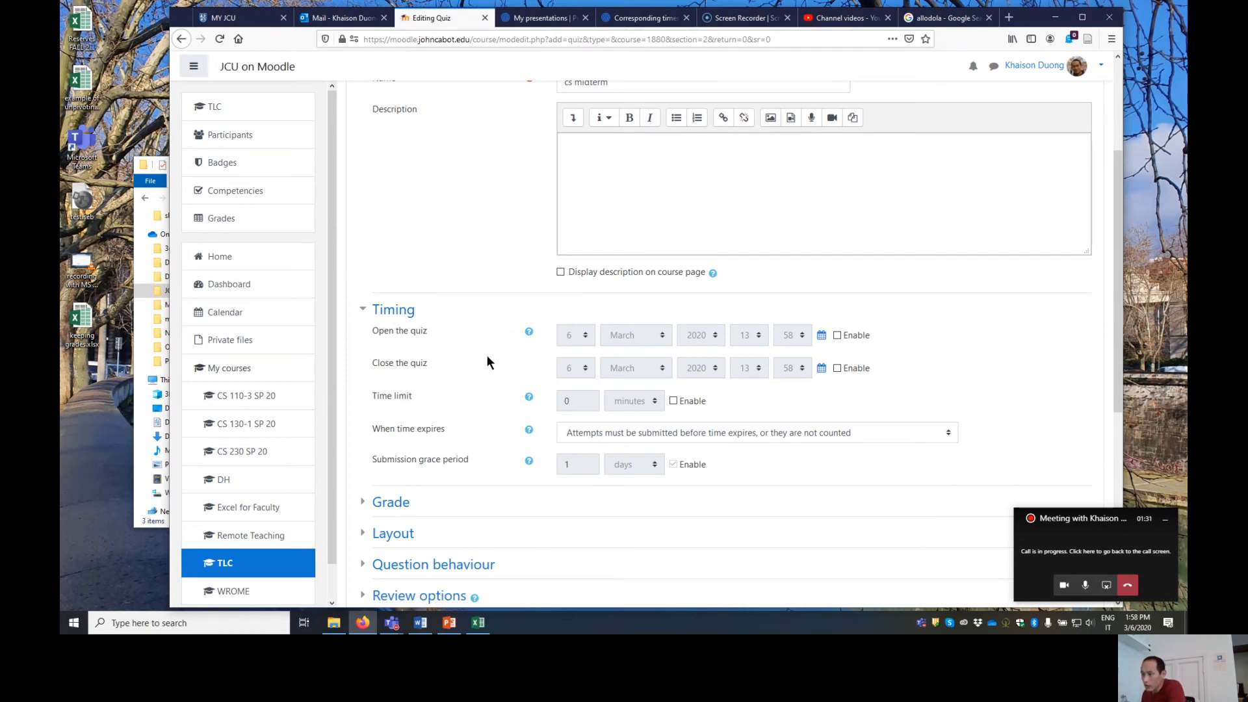
{"action": "left_click", "coordinate": [672, 400]}
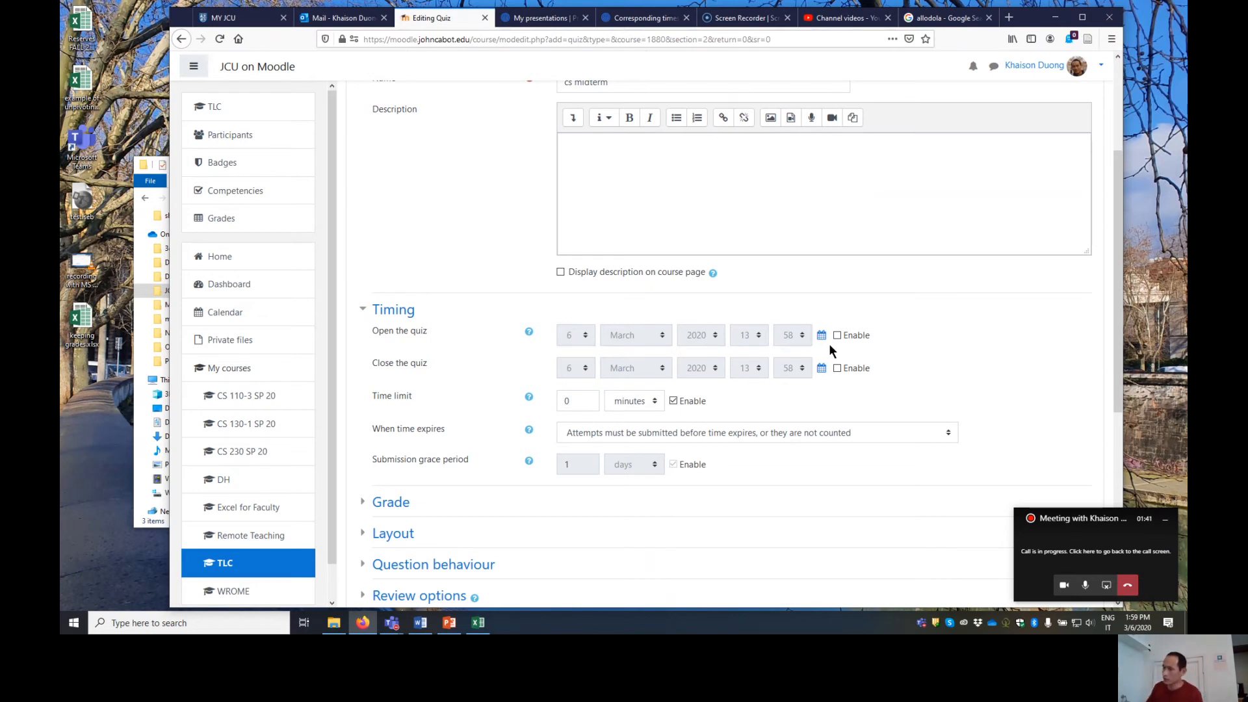
{"action": "left_click", "coordinate": [587, 402]}
{"action": "key", "text": "BackSpace"}
{"action": "type", "text": "75"}
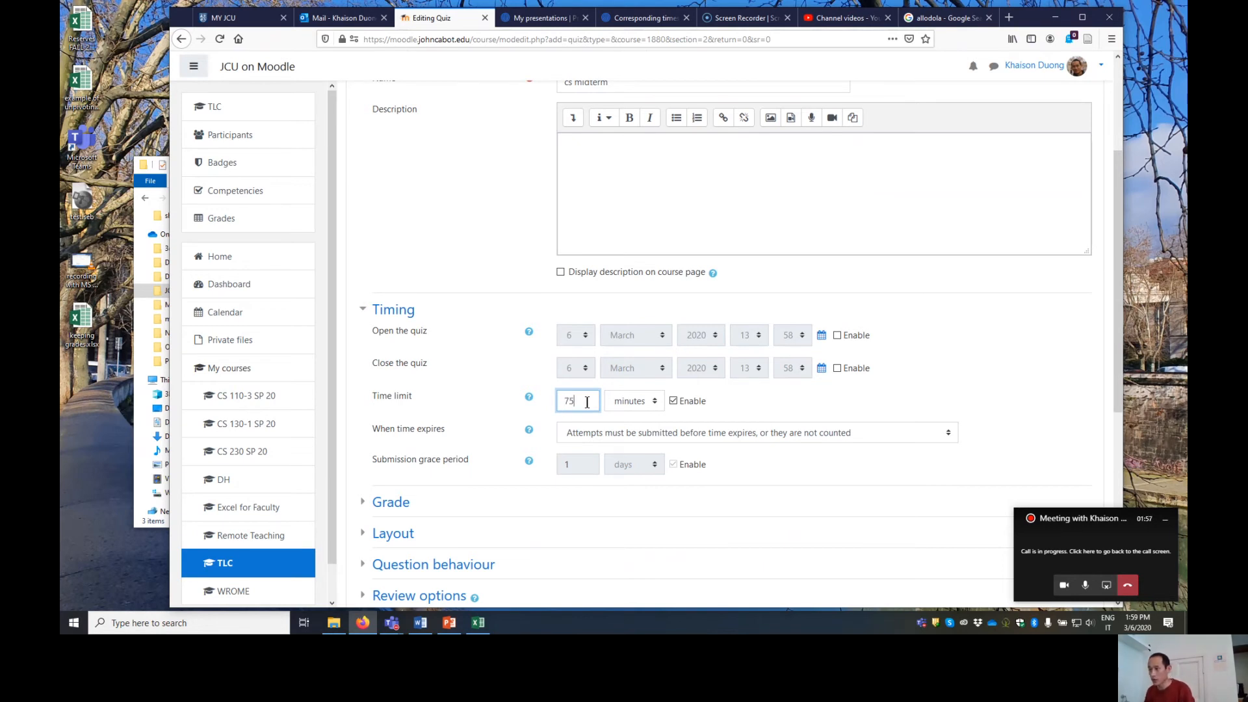
{"action": "left_click", "coordinate": [725, 400]}
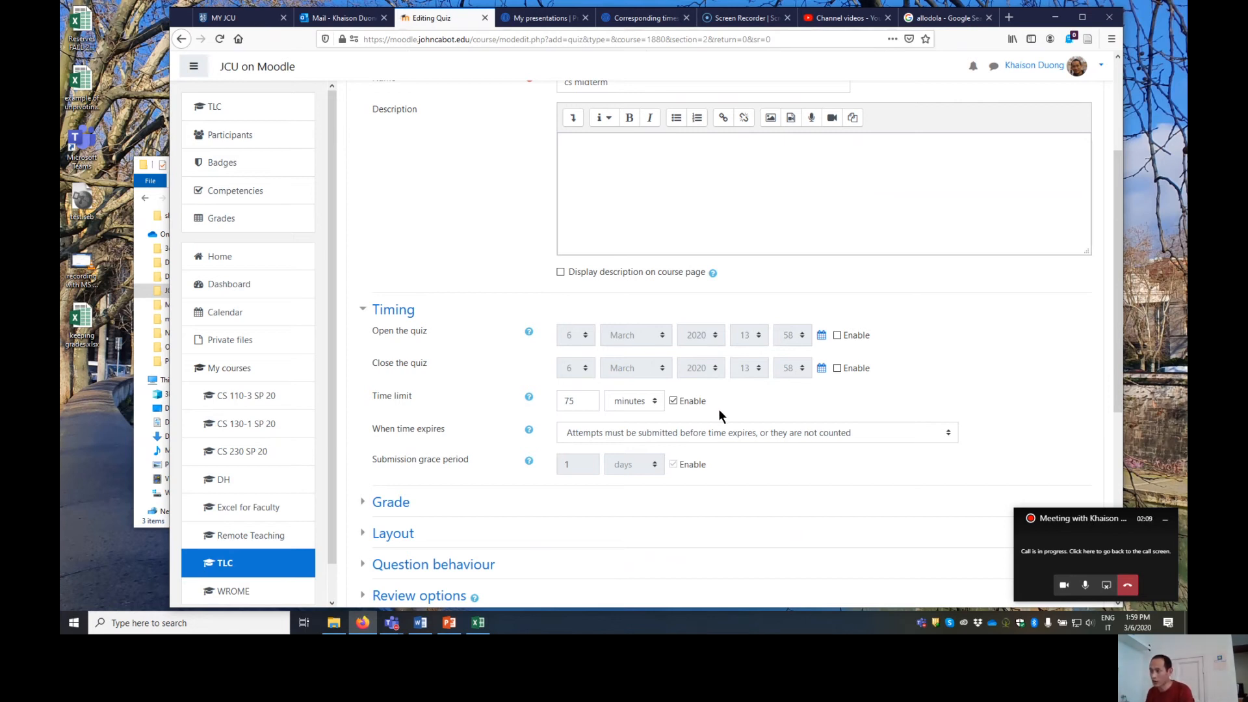
{"action": "left_click", "coordinate": [875, 437]}
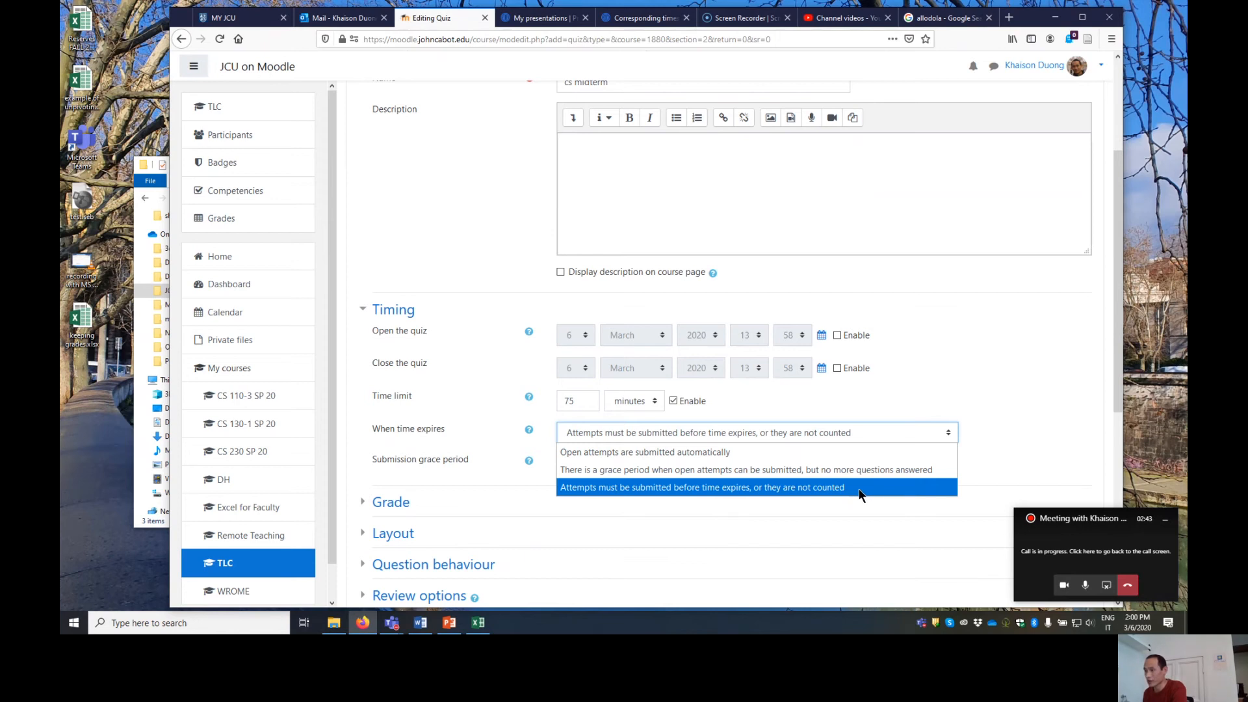
{"action": "left_click", "coordinate": [984, 399]}
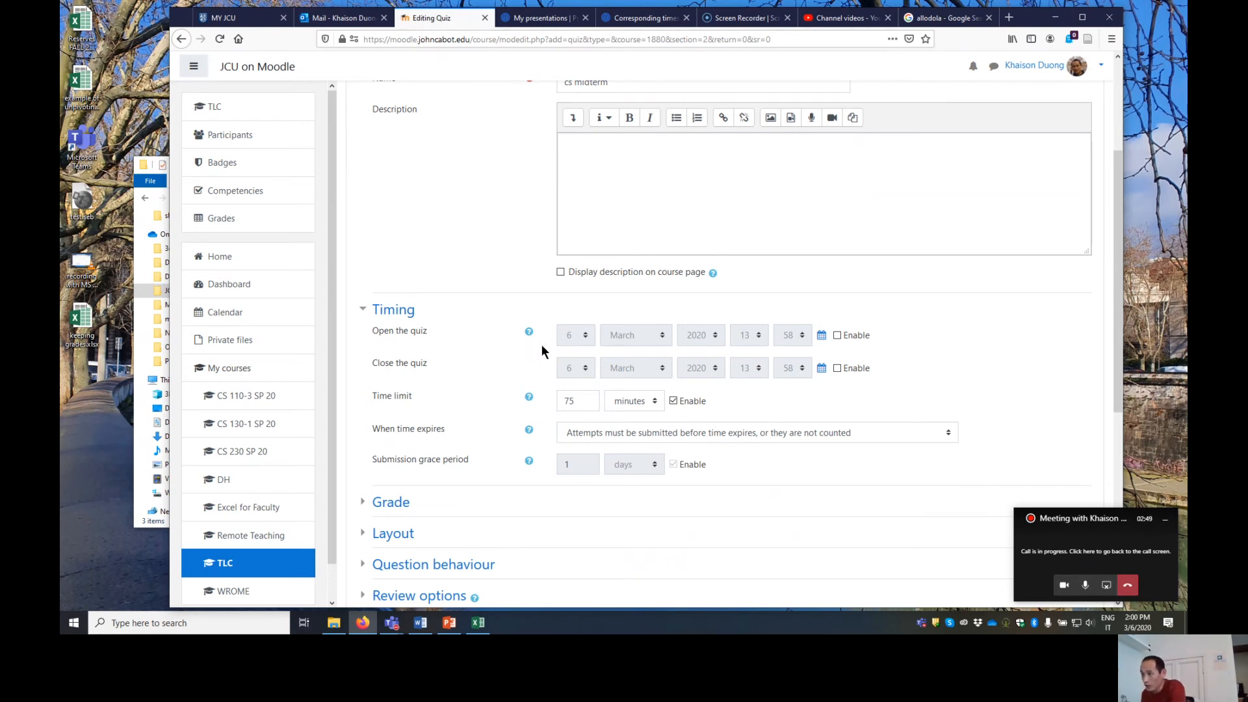
- Enable the quiz opening date and set it to 16 March 2020 at 09:00
{"action": "left_click", "coordinate": [837, 335]}
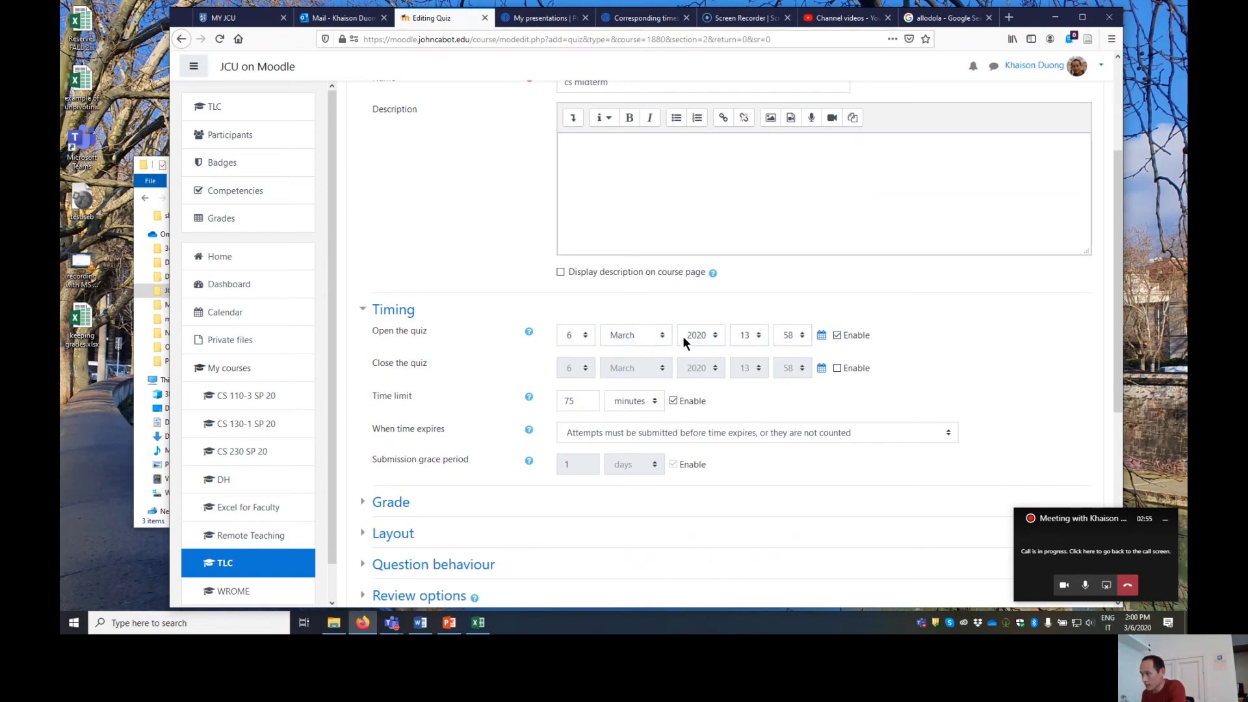
{"action": "left_click", "coordinate": [584, 340]}
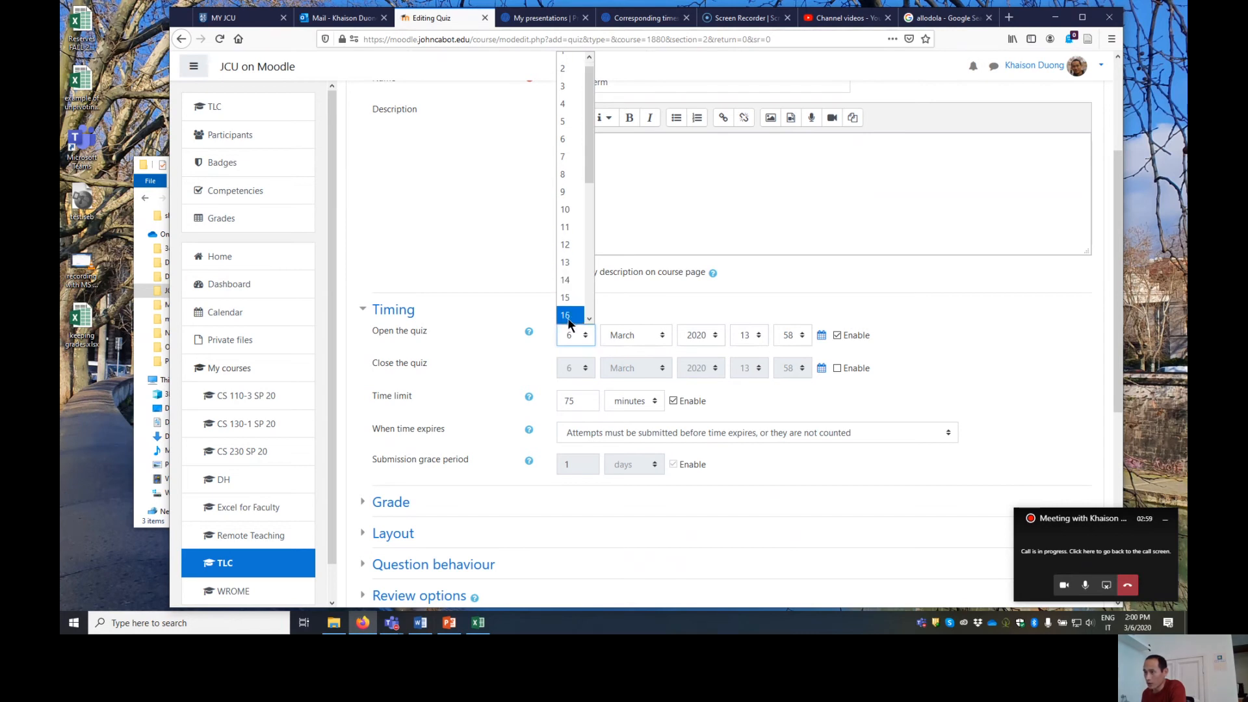
{"action": "left_click", "coordinate": [569, 314]}
{"action": "left_click", "coordinate": [755, 335]}
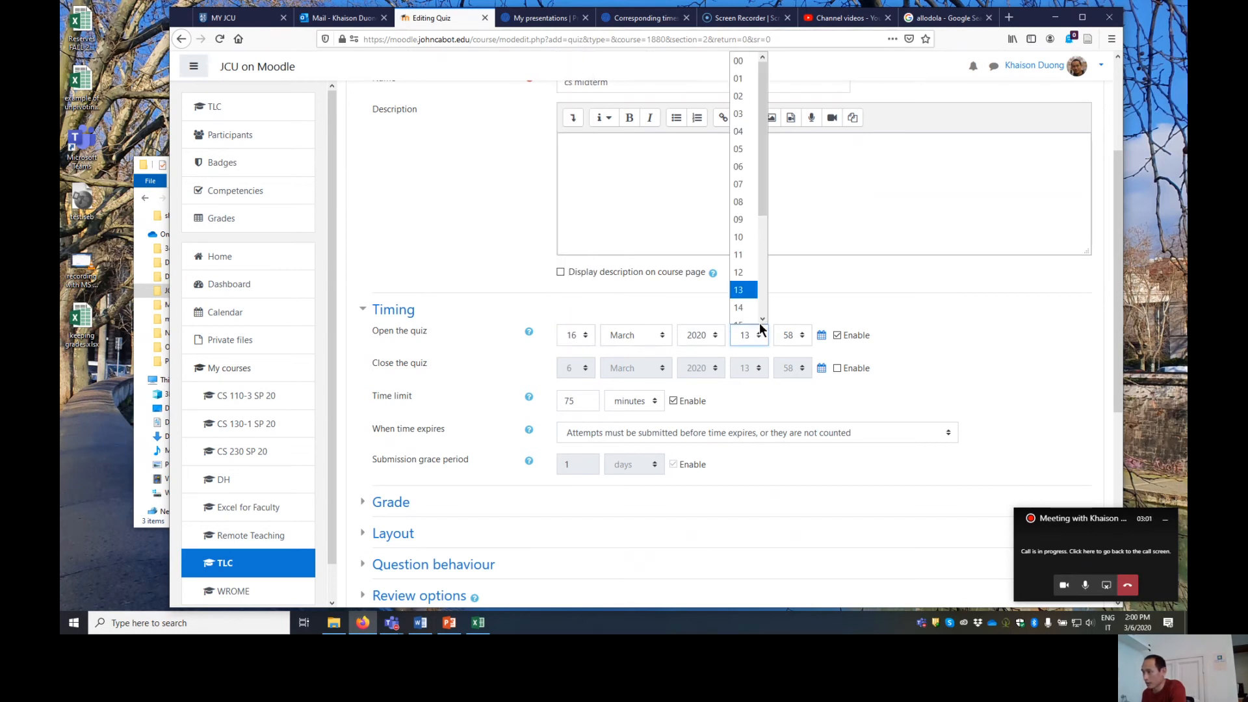
{"action": "left_click", "coordinate": [748, 222]}
{"action": "left_click", "coordinate": [794, 338]}
{"action": "scroll", "coordinate": [792, 300], "scroll_direction": "up", "scroll_amount": 15}
{"action": "left_click", "coordinate": [784, 60]}
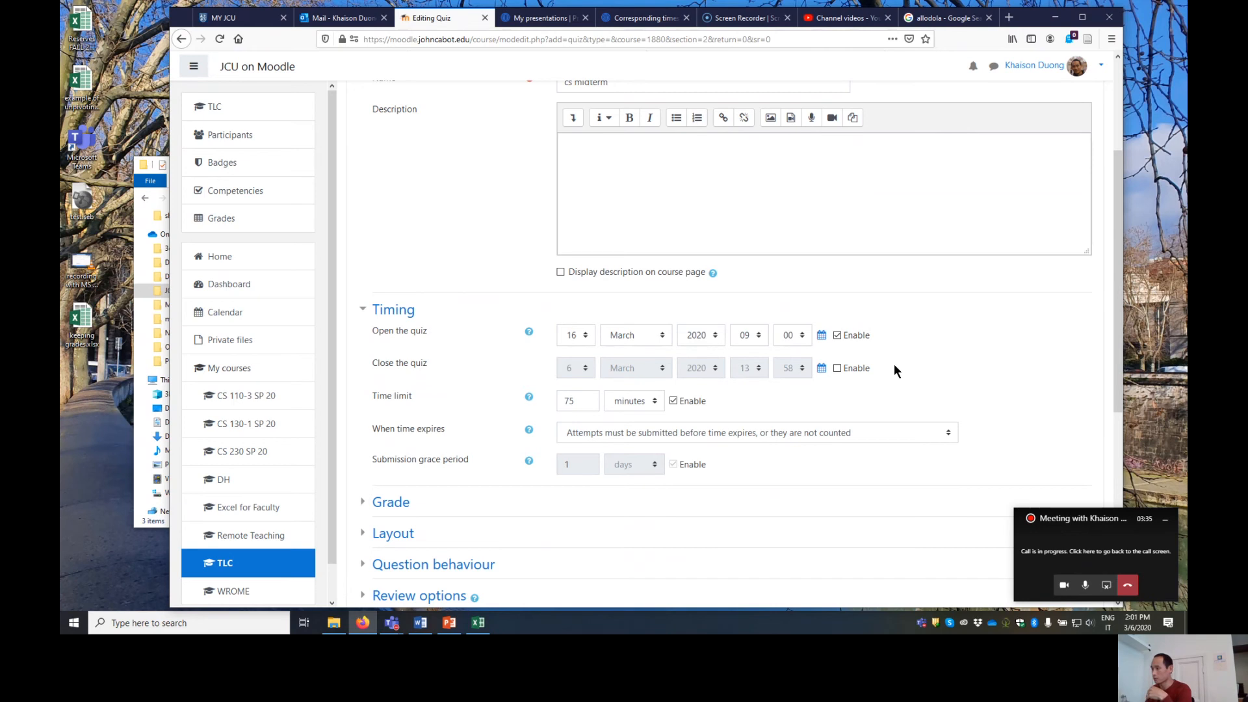
- Enable the quiz closing date and set it to 16 March 2020 at 12:00
{"action": "left_click", "coordinate": [837, 368]}
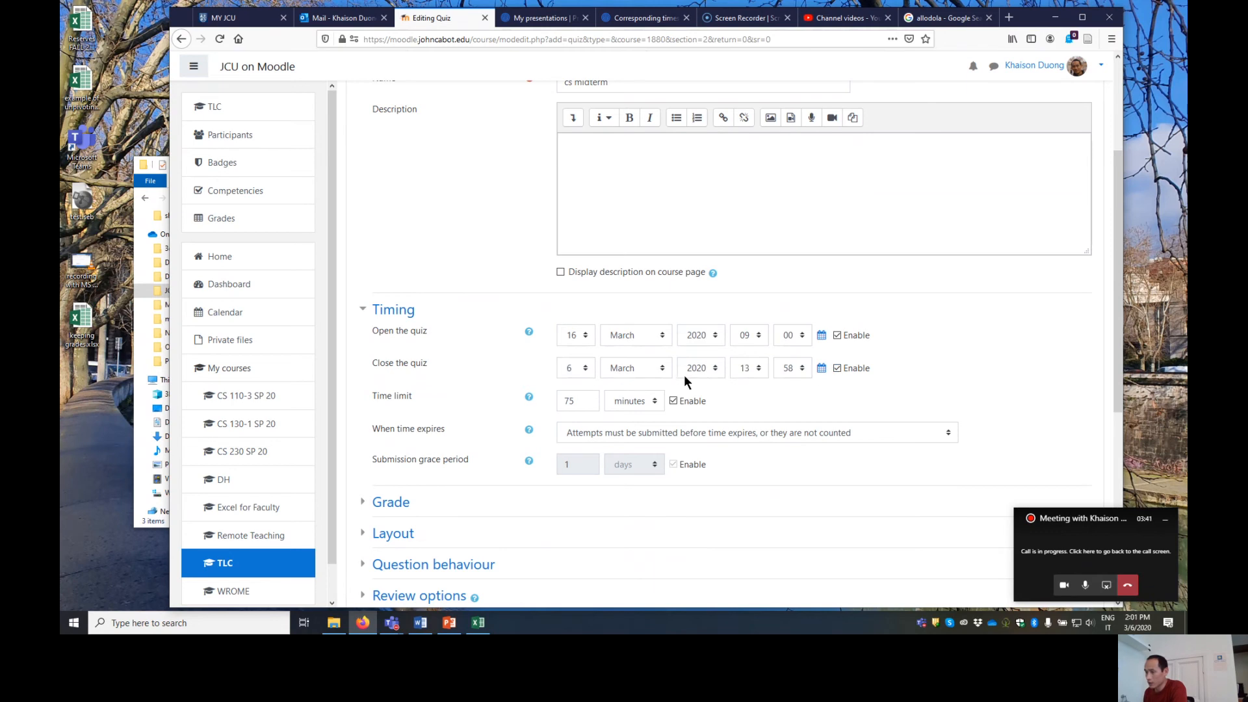
{"action": "left_click", "coordinate": [587, 368]}
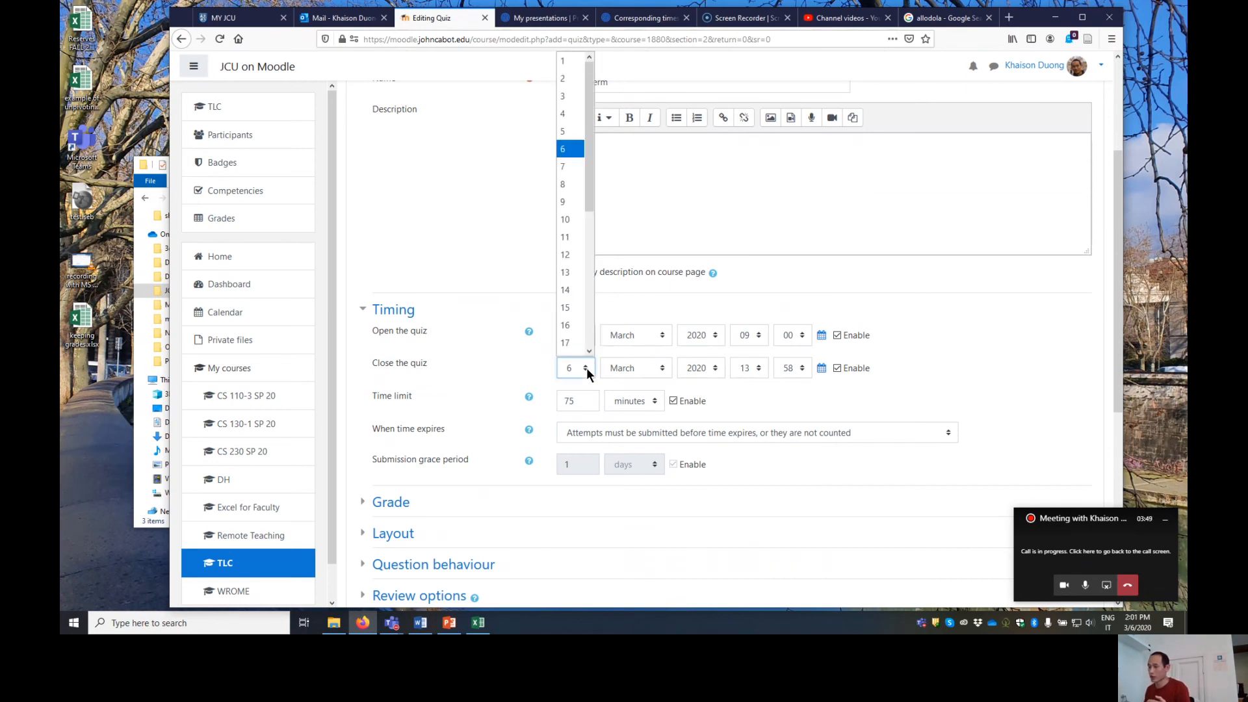
{"action": "left_click", "coordinate": [576, 327]}
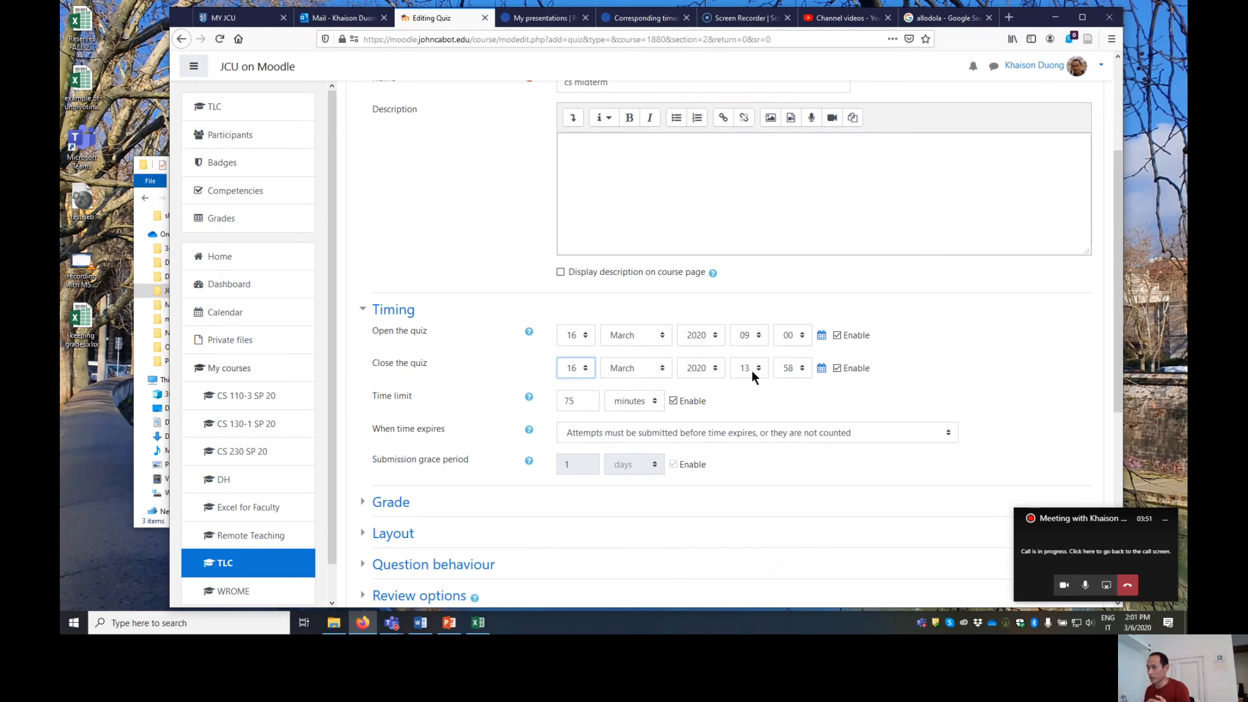
{"action": "left_click", "coordinate": [763, 369]}
{"action": "left_click", "coordinate": [753, 295]}
{"action": "left_click", "coordinate": [801, 369]}
{"action": "scroll", "coordinate": [787, 208], "scroll_direction": "up", "scroll_amount": 12}
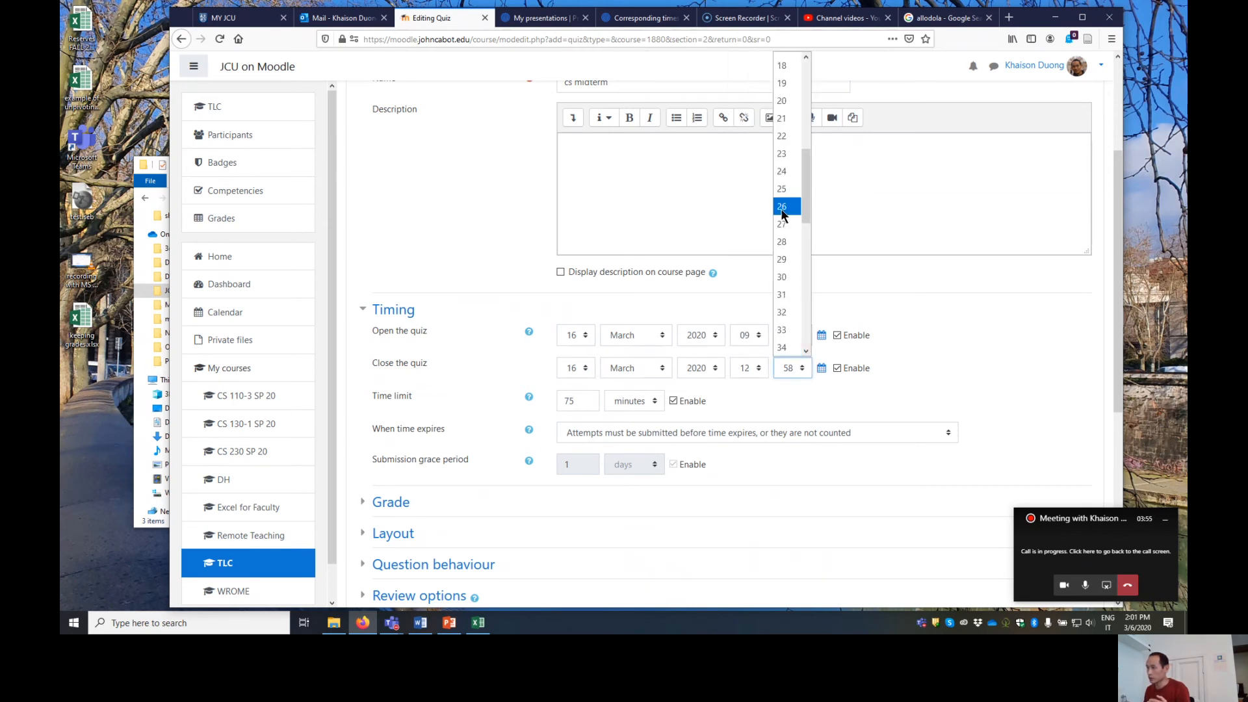
{"action": "left_click", "coordinate": [788, 60]}
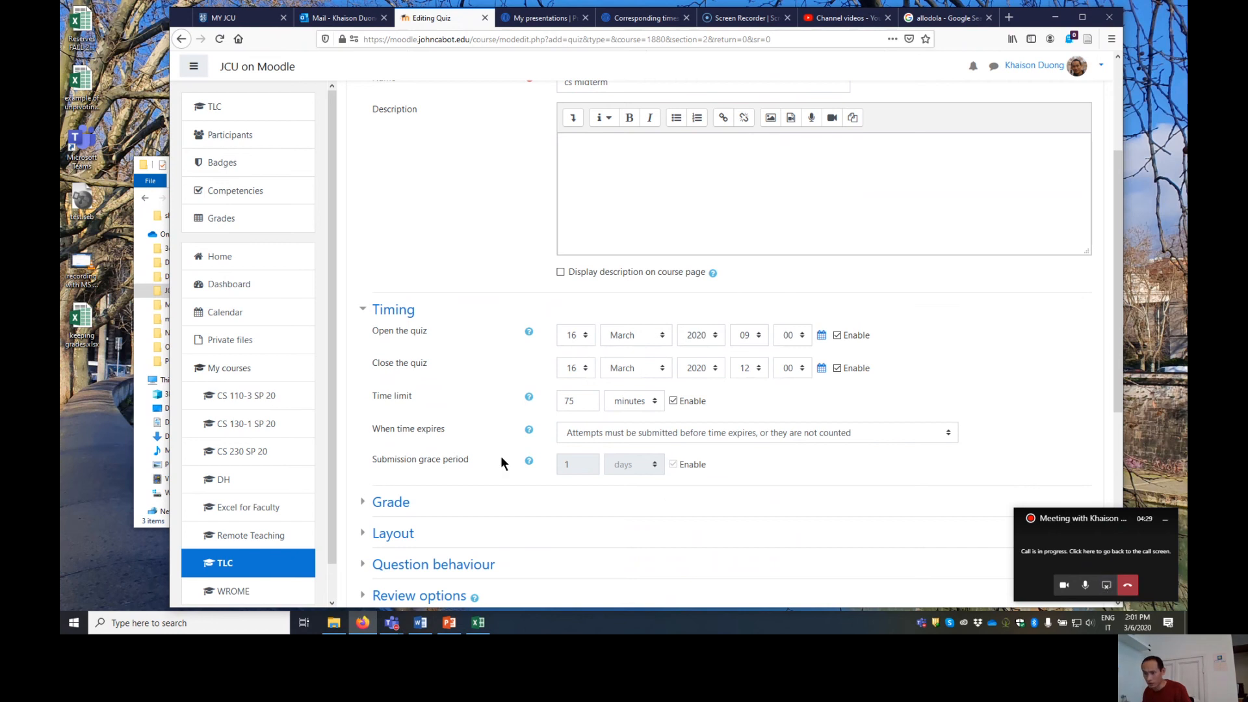
- Set the number of attempts allowed in the quiz's grade settings to 1
{"action": "scroll", "coordinate": [481, 431], "scroll_direction": "down", "scroll_amount": 4}
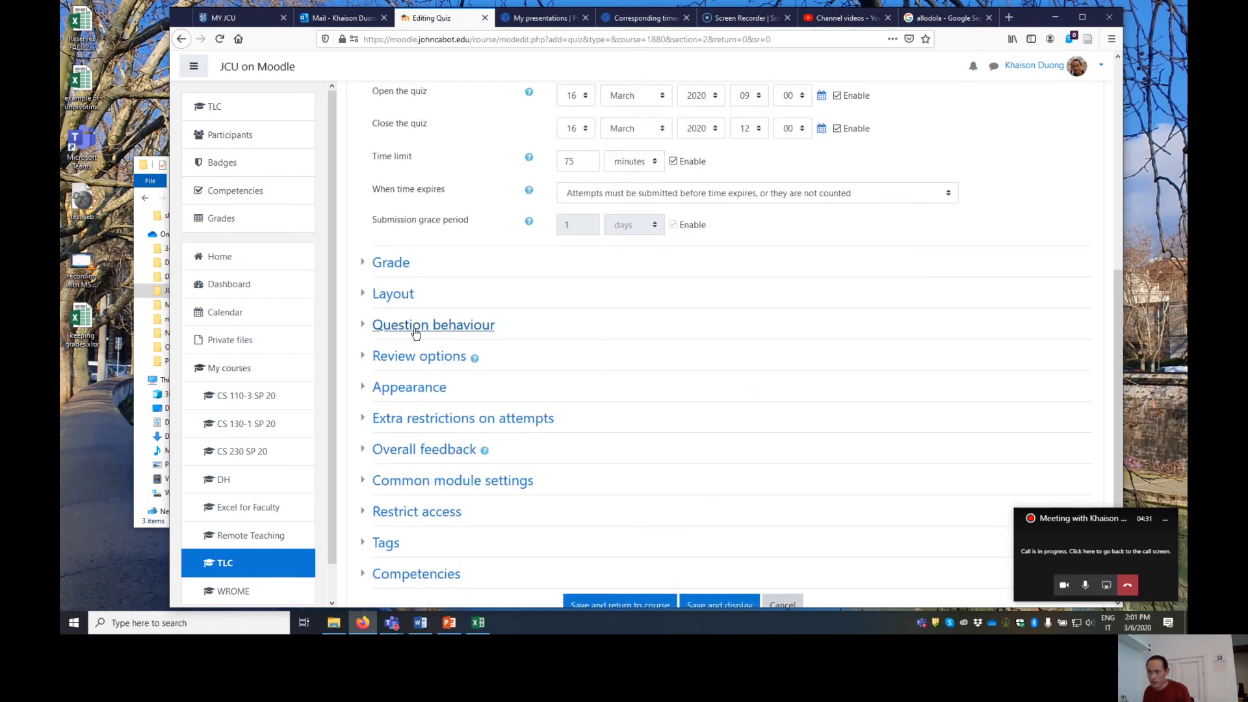
{"action": "left_click", "coordinate": [388, 267]}
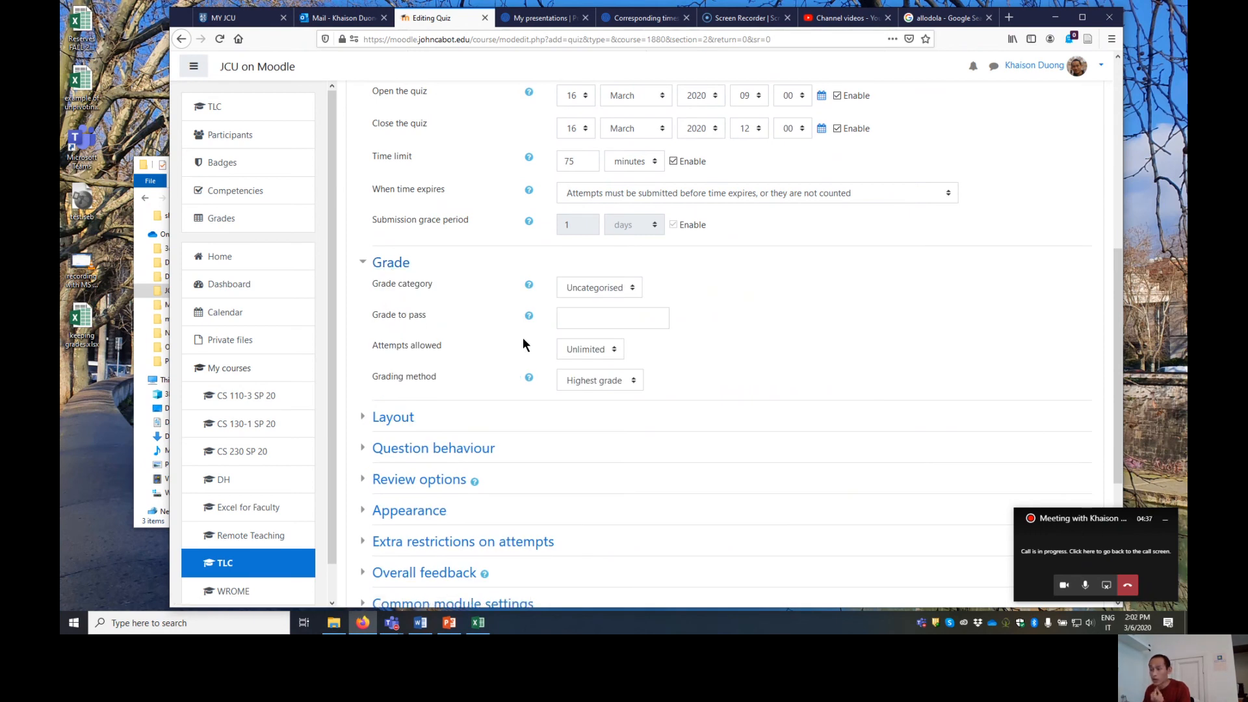
{"action": "left_click", "coordinate": [608, 348]}
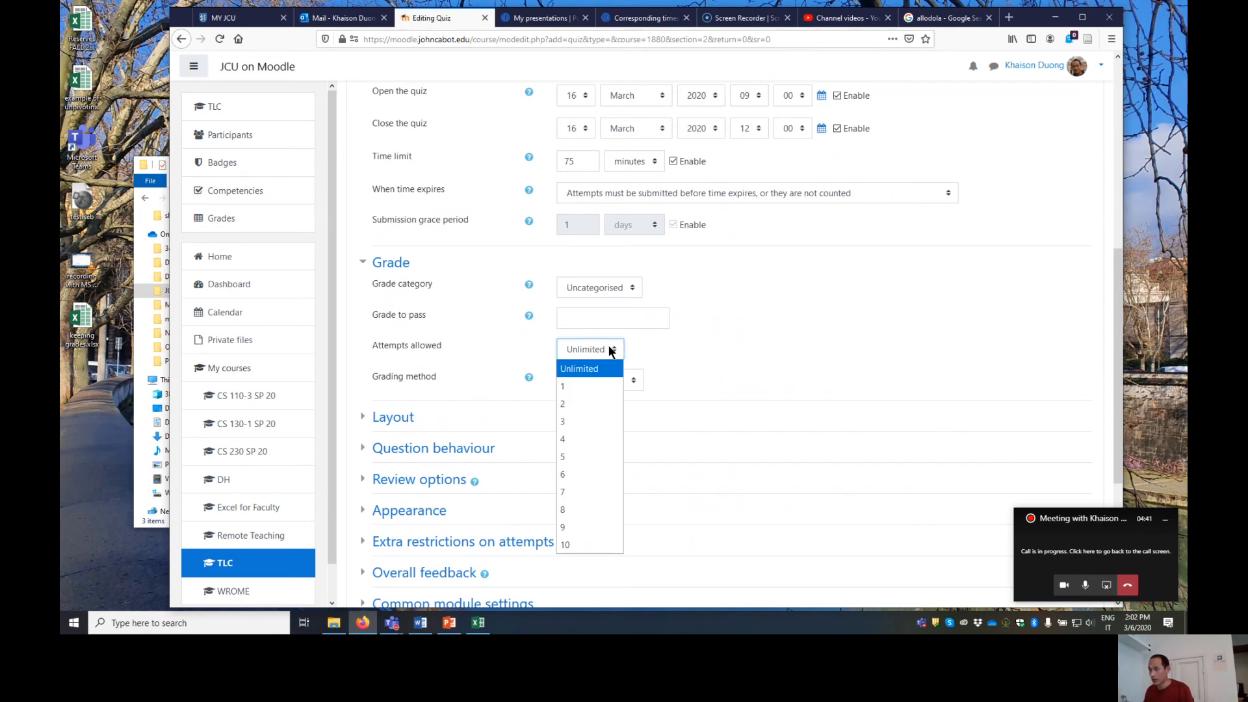
{"action": "left_click", "coordinate": [602, 386]}
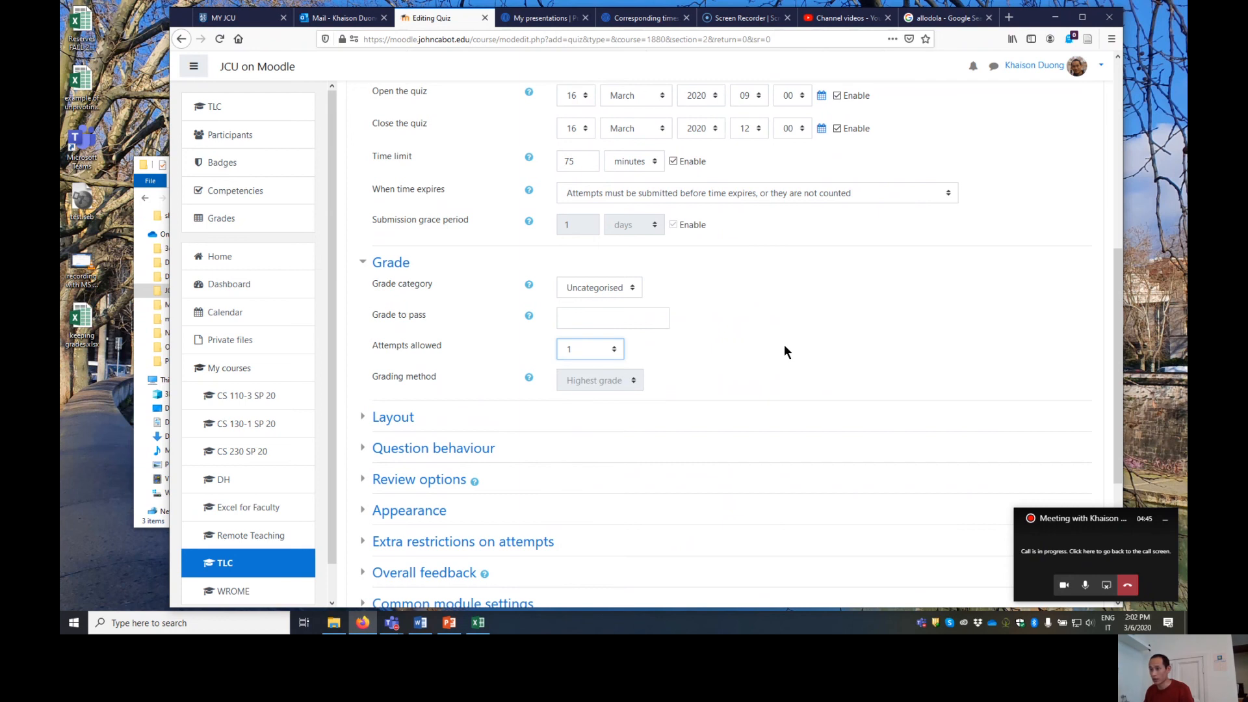
- Check the question behaviour settings and disable The attempt, Marks and Overall feedback for review immediately after the attempt
{"action": "scroll", "coordinate": [776, 319], "scroll_direction": "down", "scroll_amount": 2}
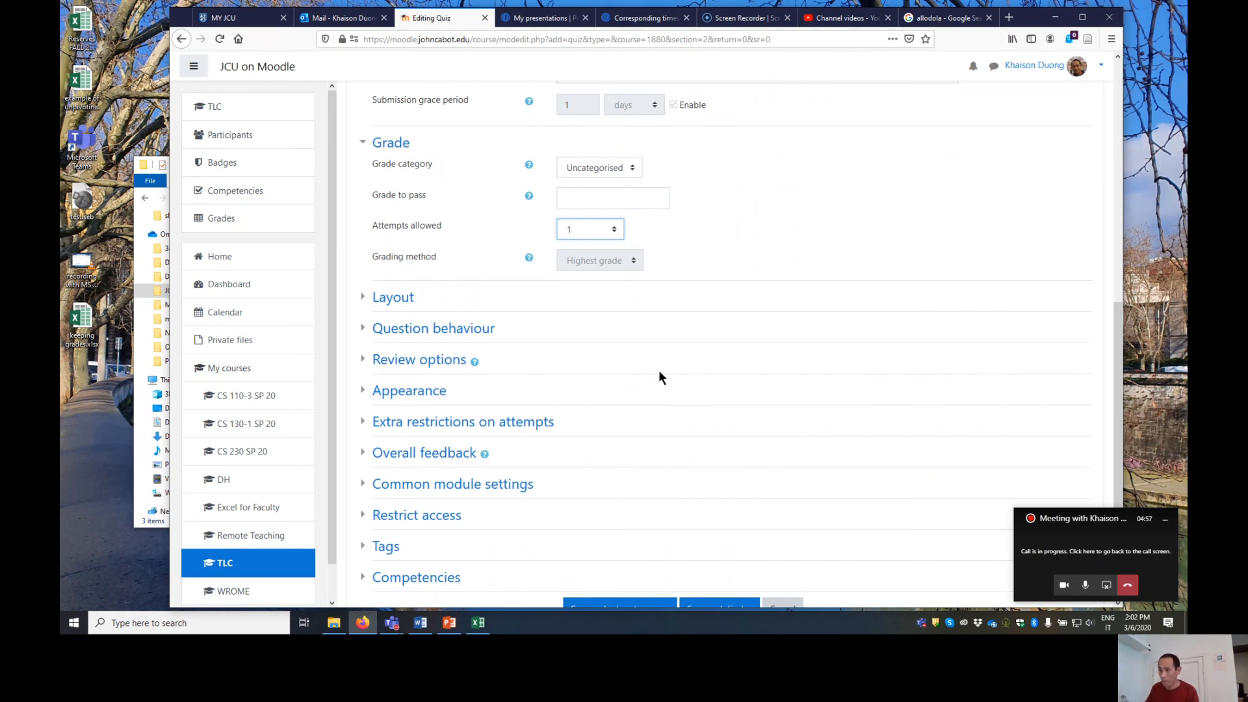
{"action": "left_click", "coordinate": [479, 331]}
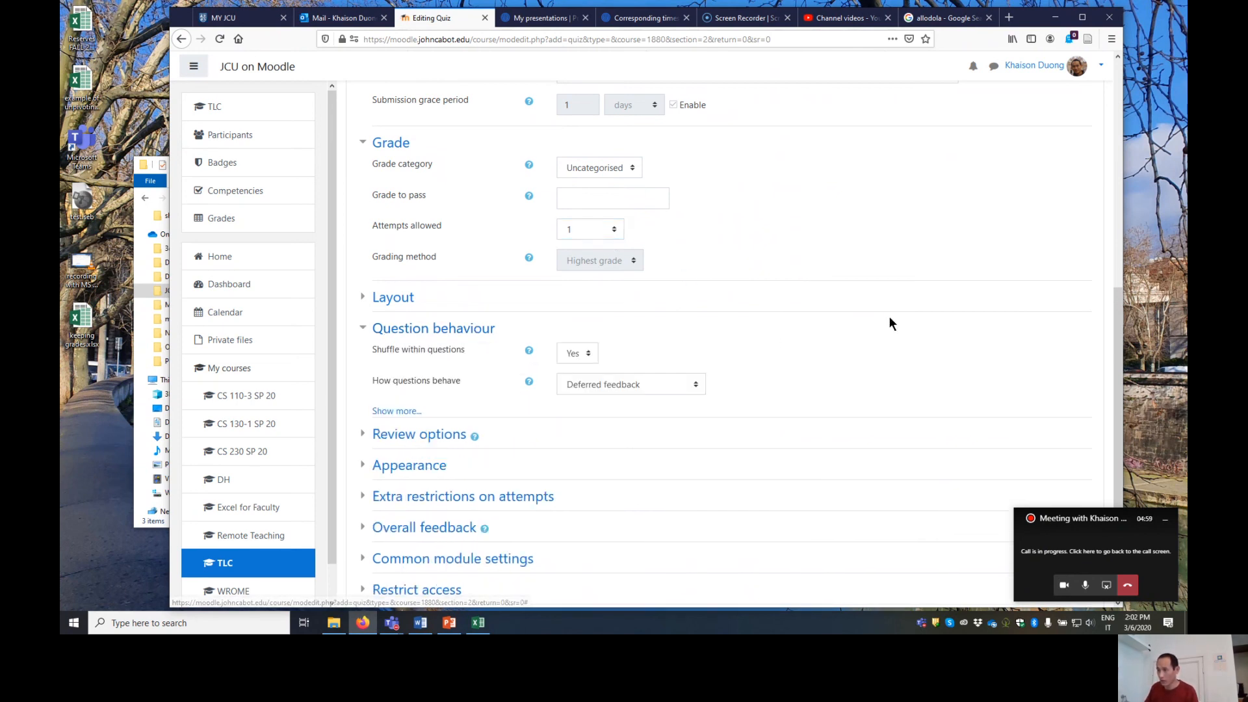
{"action": "scroll", "coordinate": [851, 317], "scroll_direction": "down", "scroll_amount": 2}
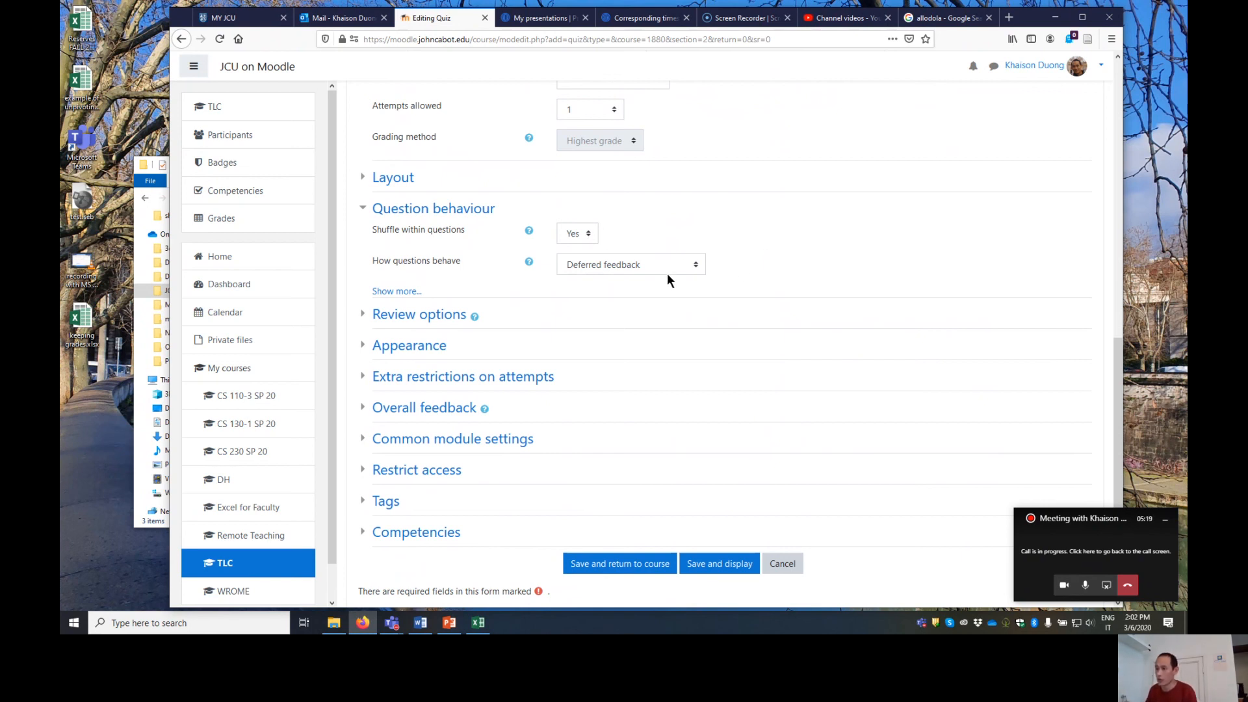
{"action": "left_click", "coordinate": [439, 318]}
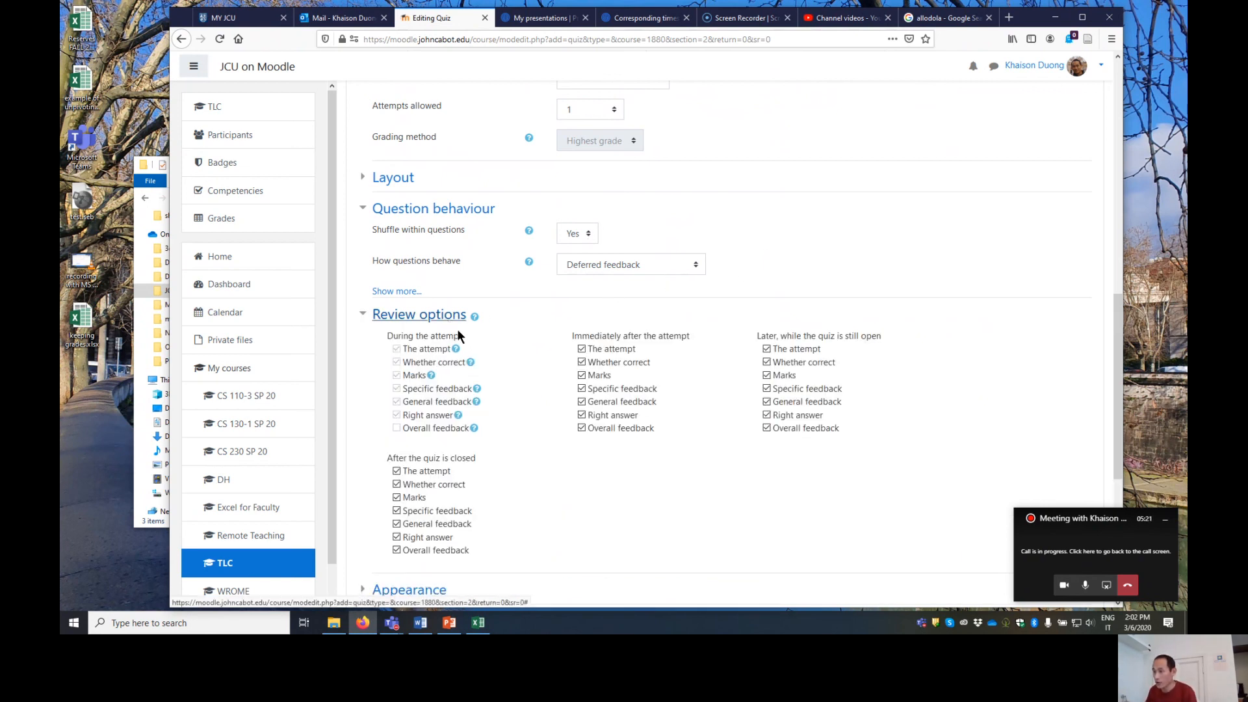
{"action": "scroll", "coordinate": [545, 381], "scroll_direction": "down", "scroll_amount": 2}
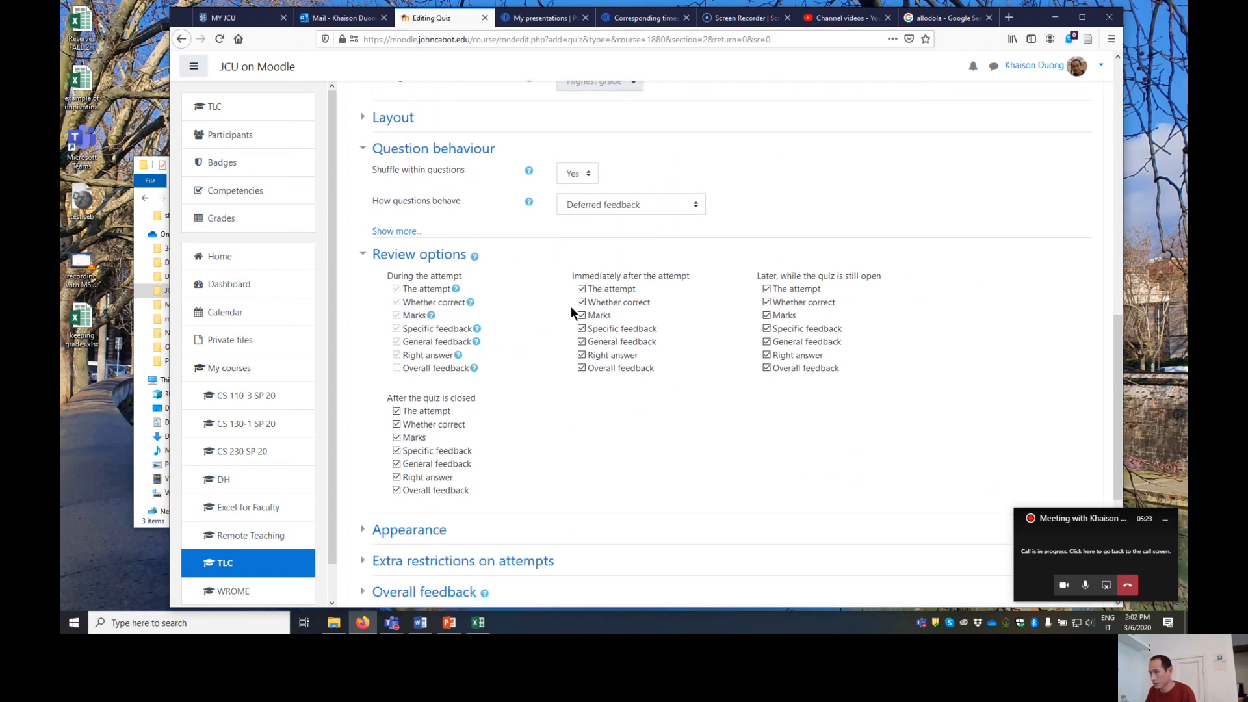
{"action": "left_click", "coordinate": [582, 289]}
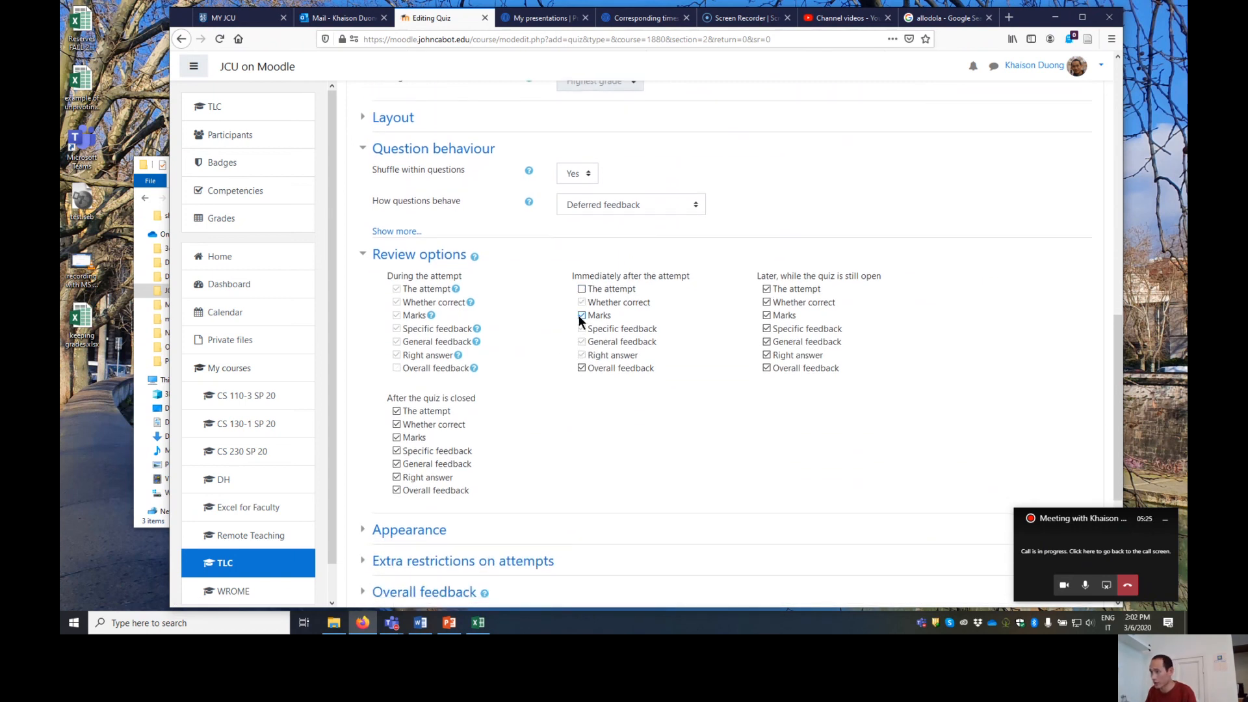
{"action": "left_click", "coordinate": [582, 315]}
{"action": "left_click", "coordinate": [583, 368]}
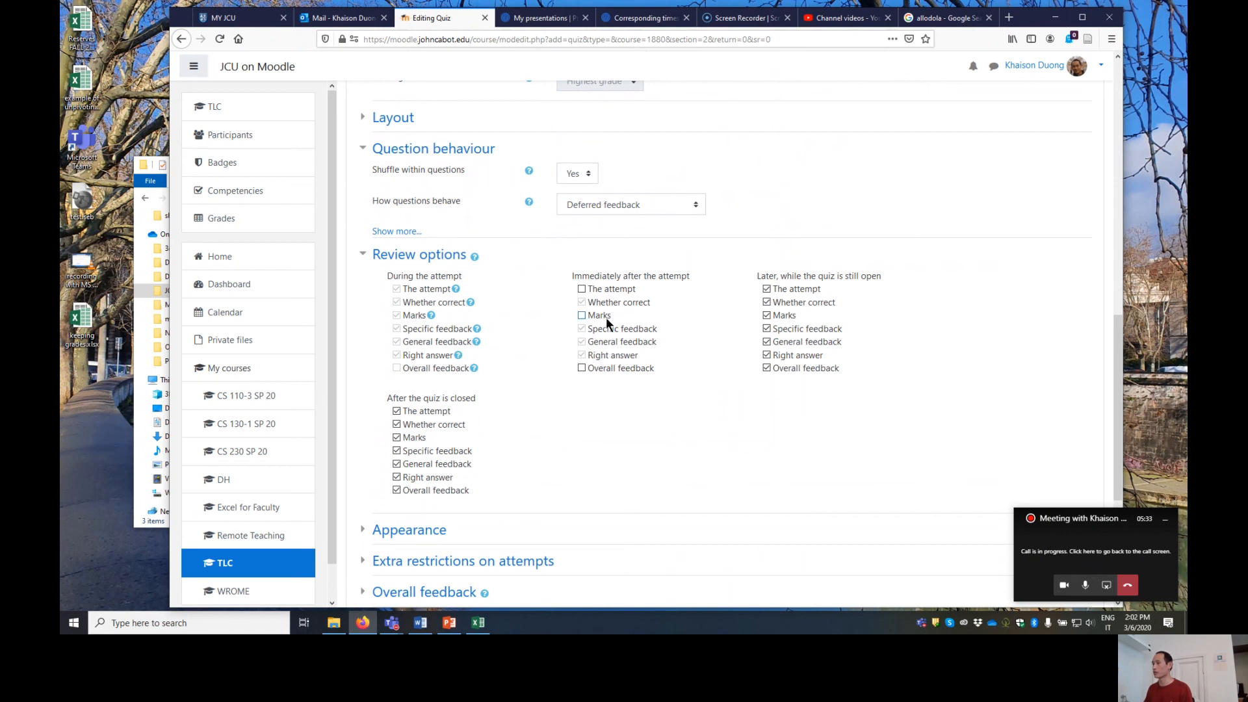
- Disable The attempt, Marks and Overall feedback for review both while the quiz is still open and after it is closed
{"action": "left_click", "coordinate": [767, 289]}
{"action": "left_click", "coordinate": [767, 316]}
{"action": "left_click", "coordinate": [767, 368]}
{"action": "left_click", "coordinate": [398, 410]}
{"action": "left_click", "coordinate": [397, 438]}
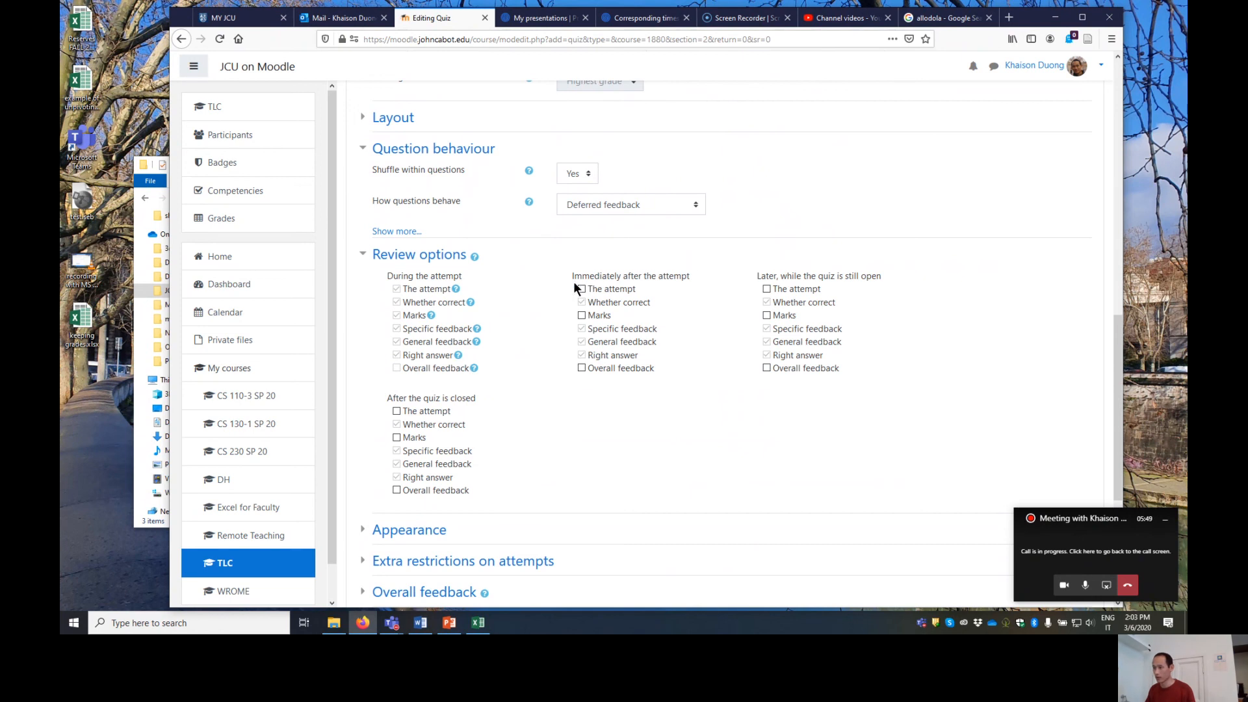
- Examine the quiz's appearance, common module and access restriction settings
{"action": "scroll", "coordinate": [521, 312], "scroll_direction": "down", "scroll_amount": 5}
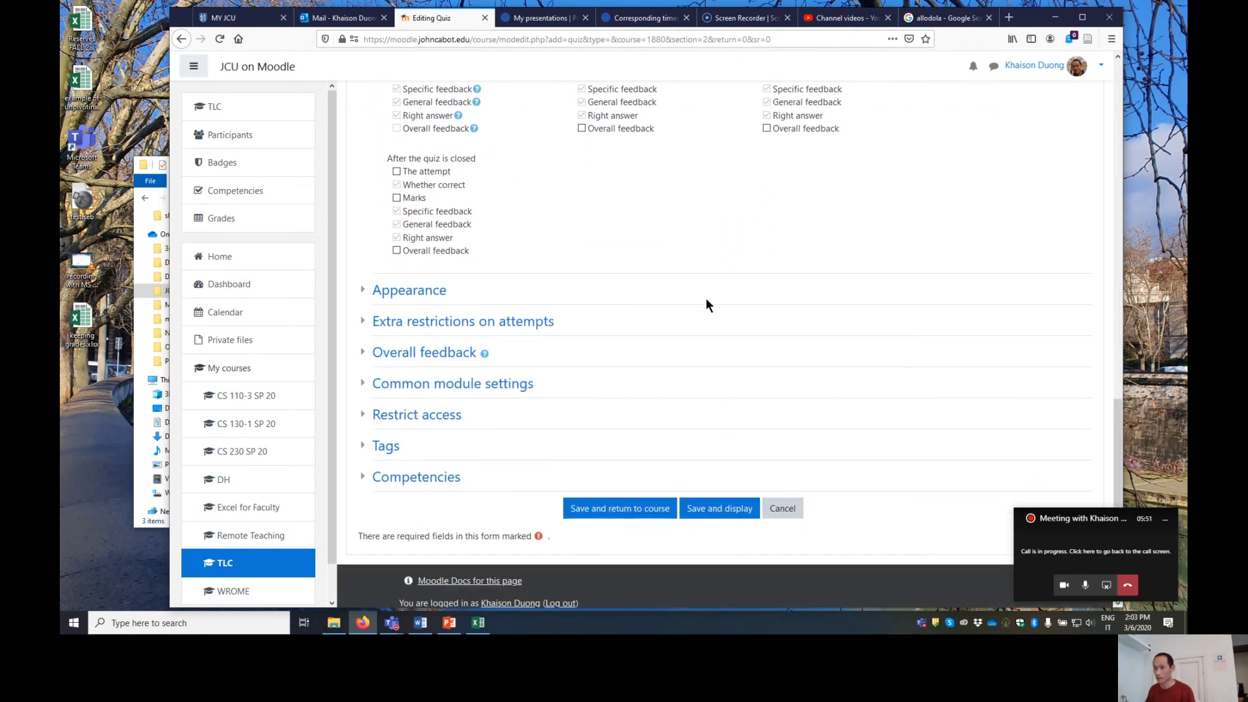
{"action": "left_click", "coordinate": [426, 293]}
{"action": "scroll", "coordinate": [844, 232], "scroll_direction": "down", "scroll_amount": 4}
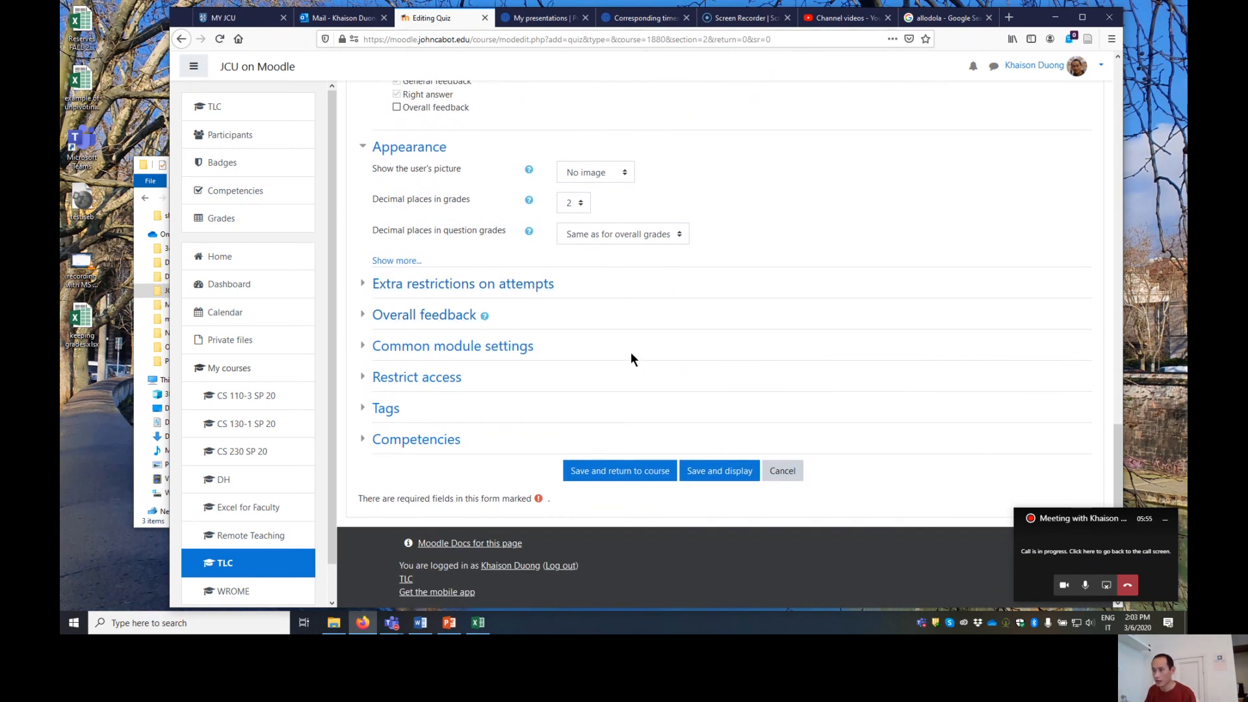
{"action": "left_click", "coordinate": [517, 354]}
{"action": "scroll", "coordinate": [745, 312], "scroll_direction": "down", "scroll_amount": 4}
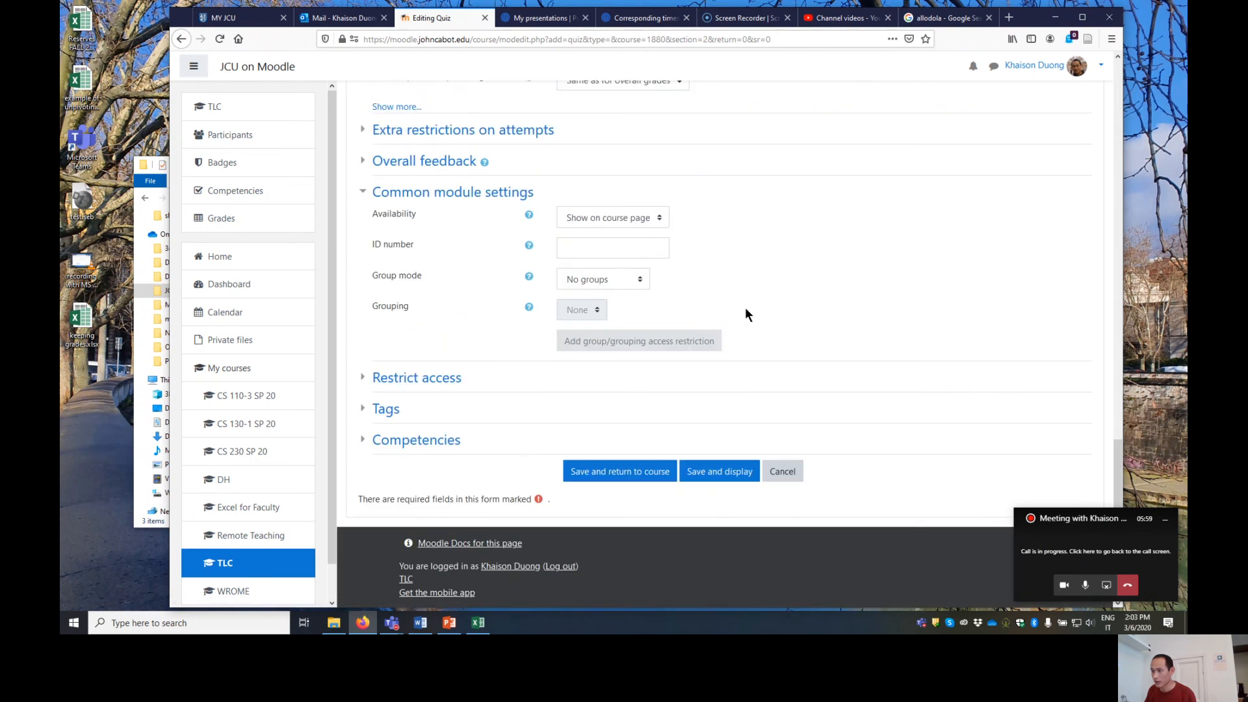
{"action": "left_click", "coordinate": [442, 380]}
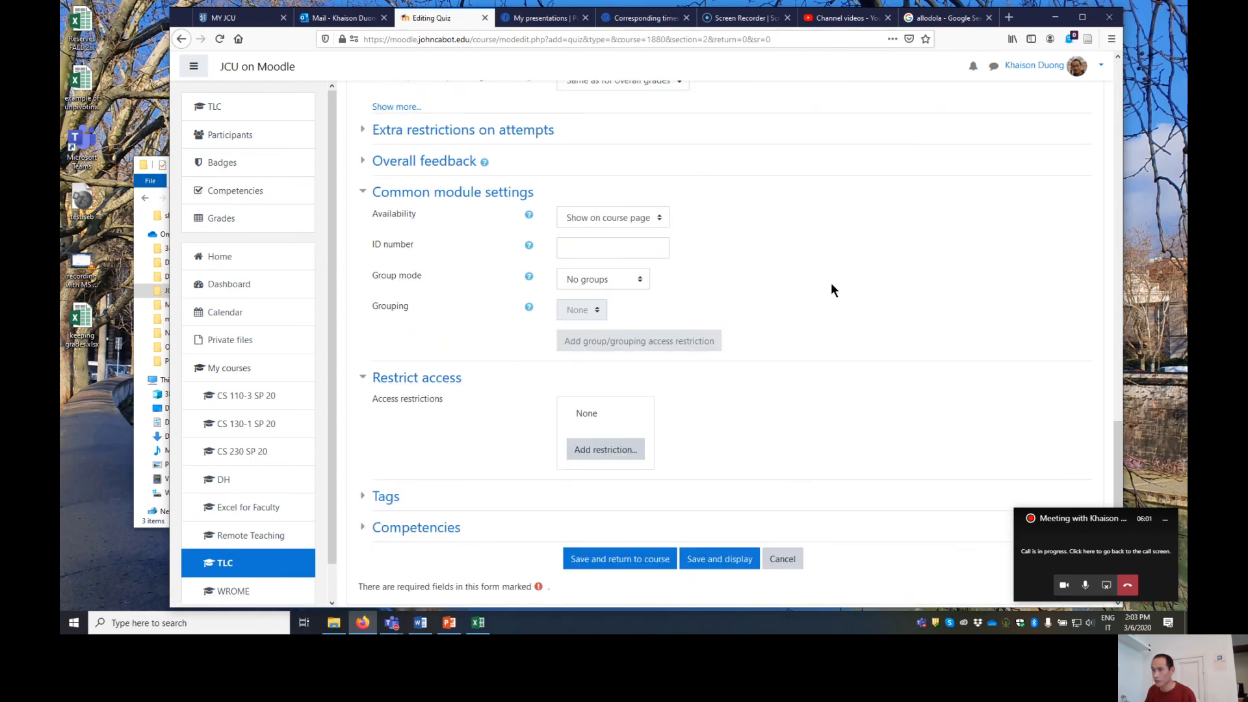
{"action": "left_click", "coordinate": [430, 377]}
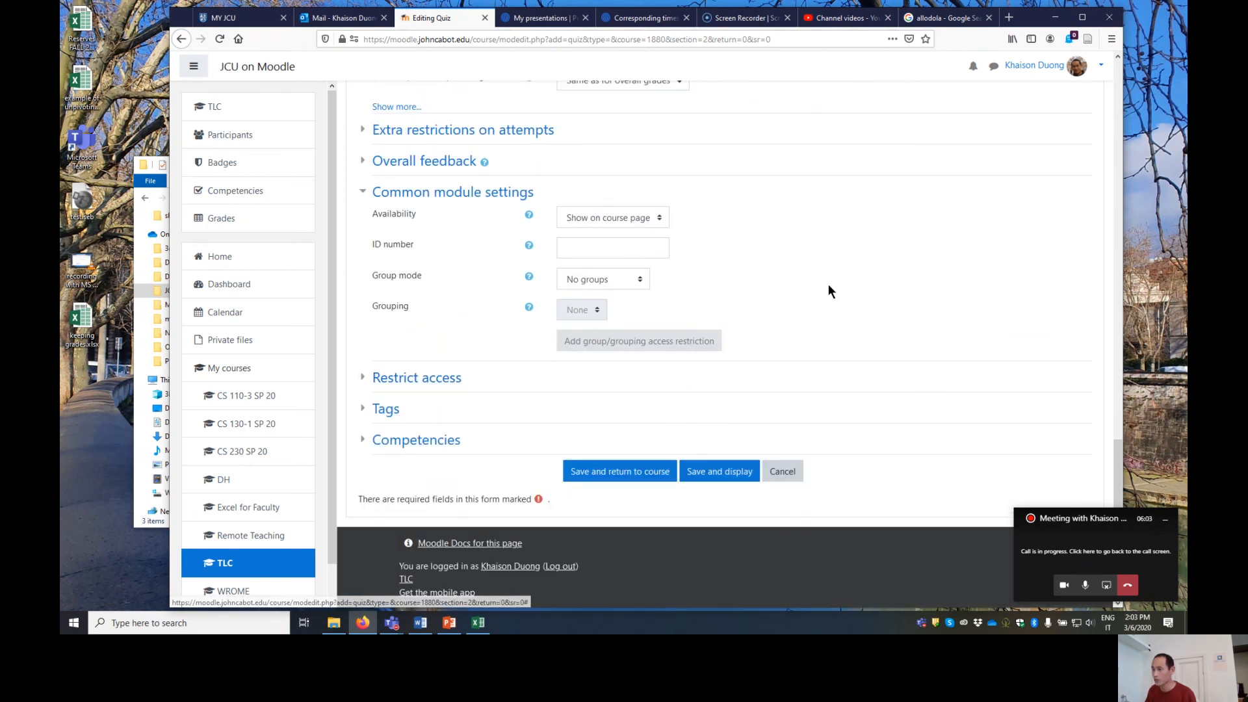
{"action": "left_click", "coordinate": [1107, 589]}
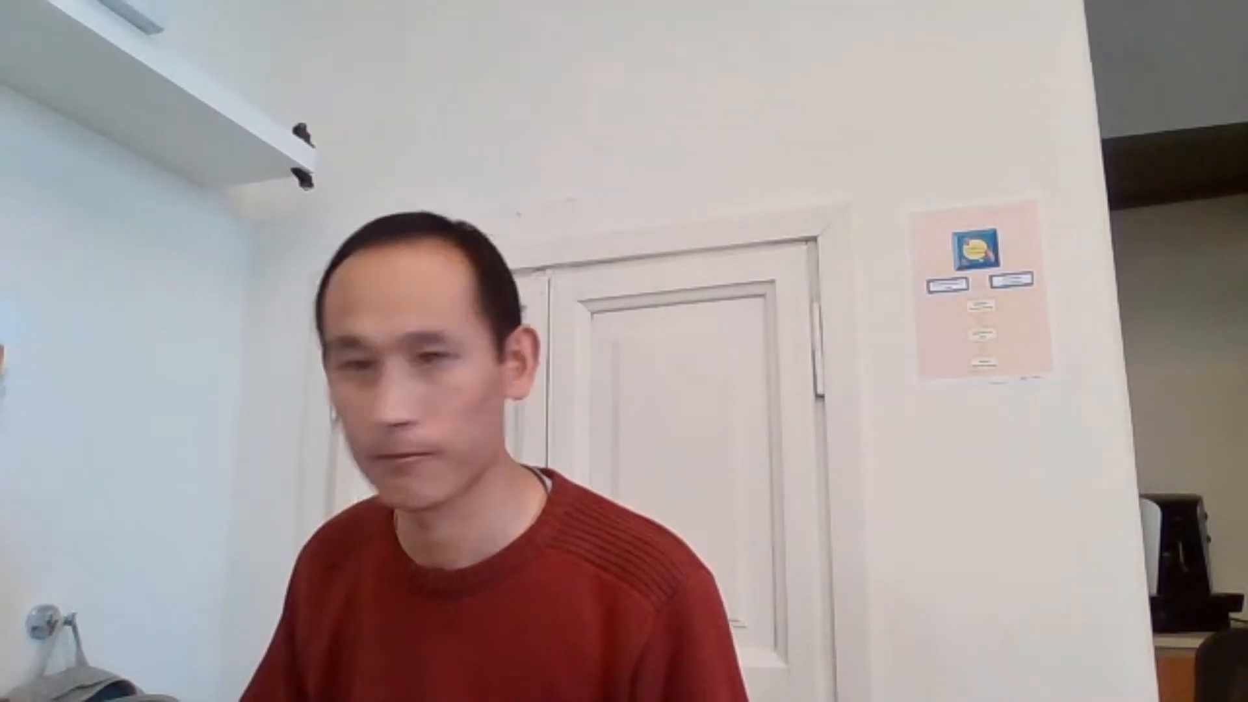